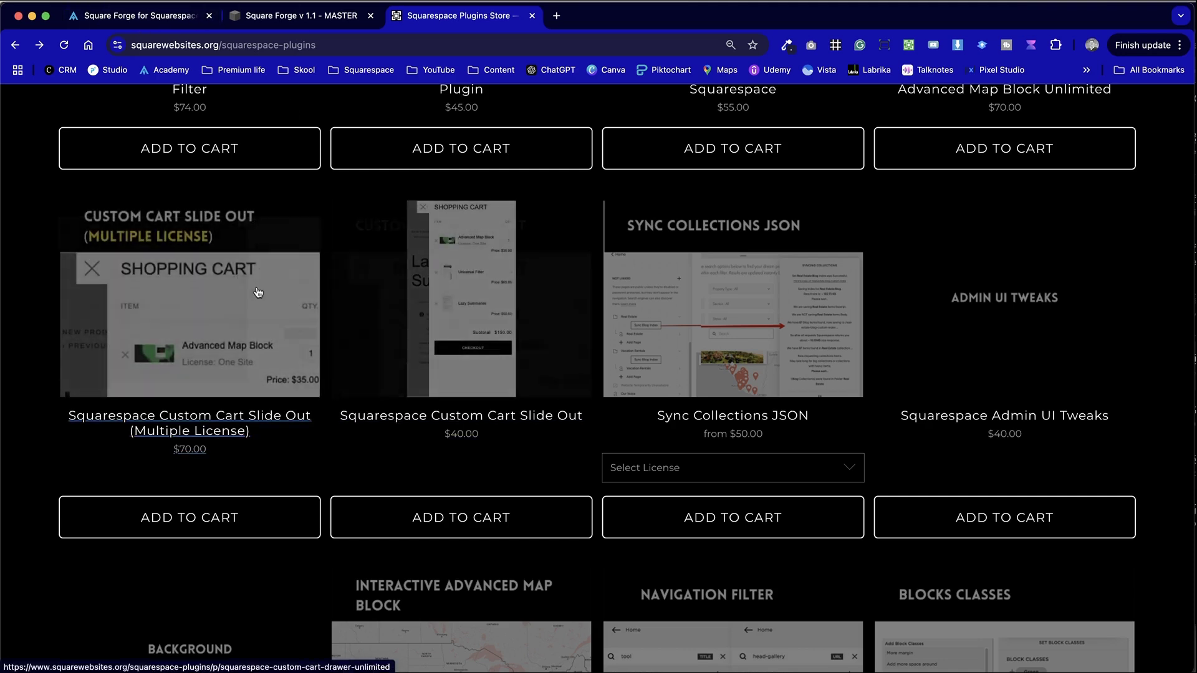
- Open the Squarespace Custom Cart Slide Out (Multiple License) product page and examine its description, configuration script, onUpdateFunction example and reviews
click(256, 287)
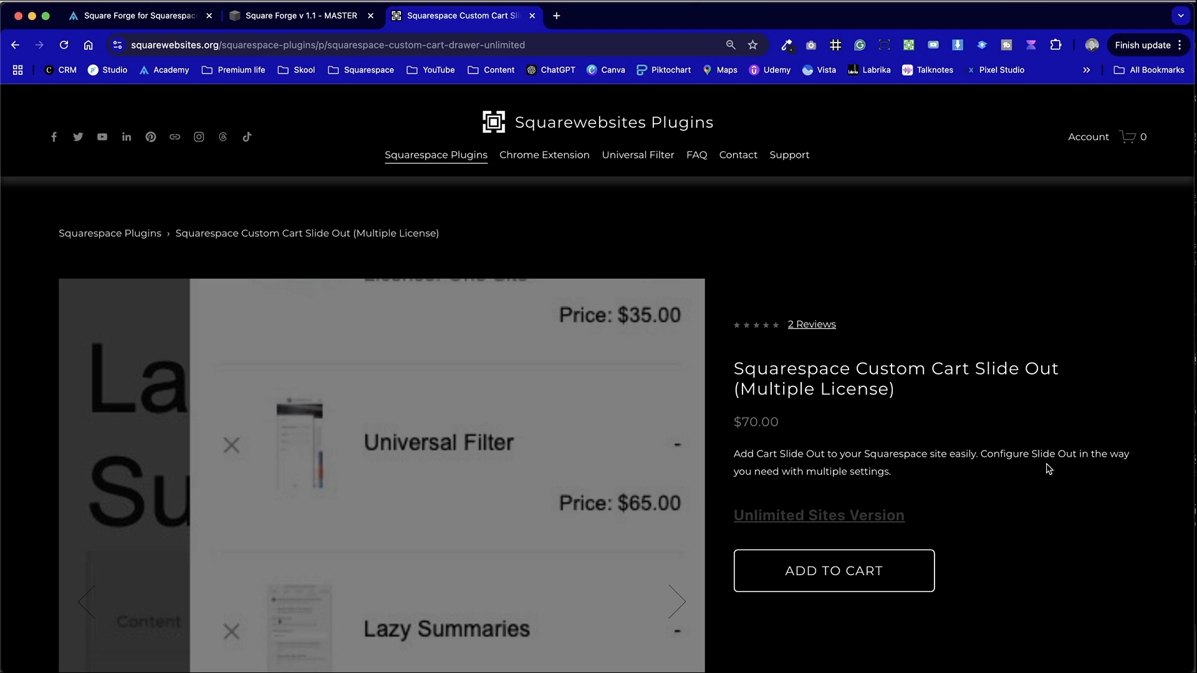
scroll(1046, 480, down, 13)
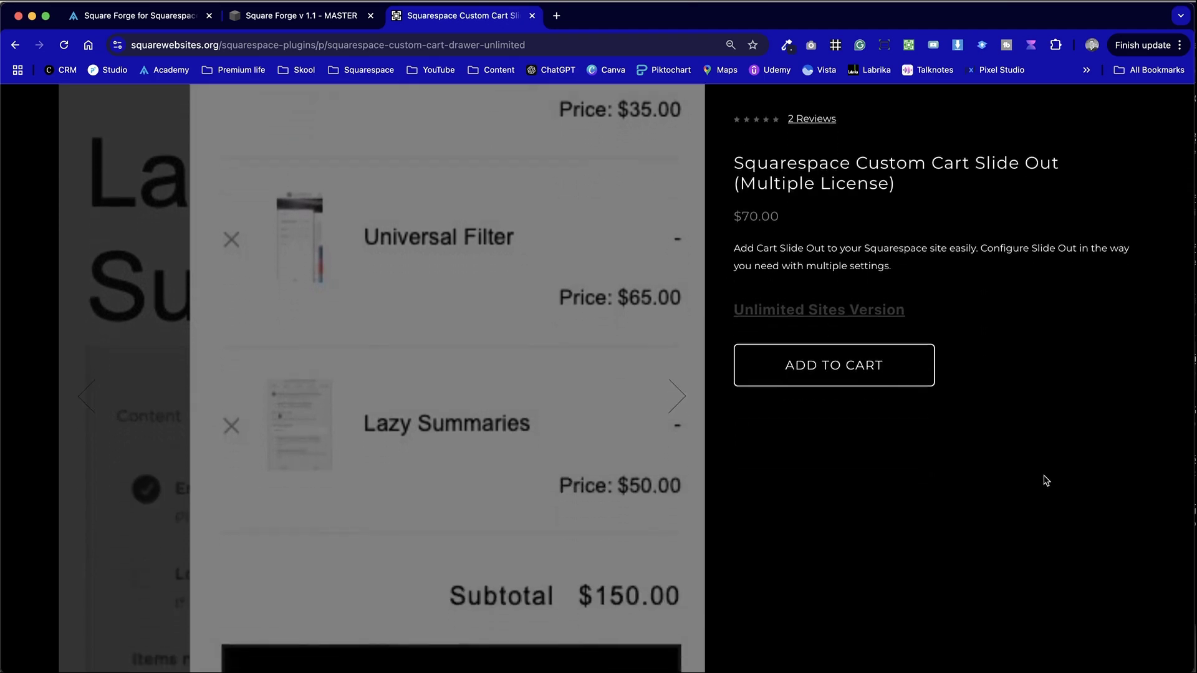
scroll(1046, 480, down, 3)
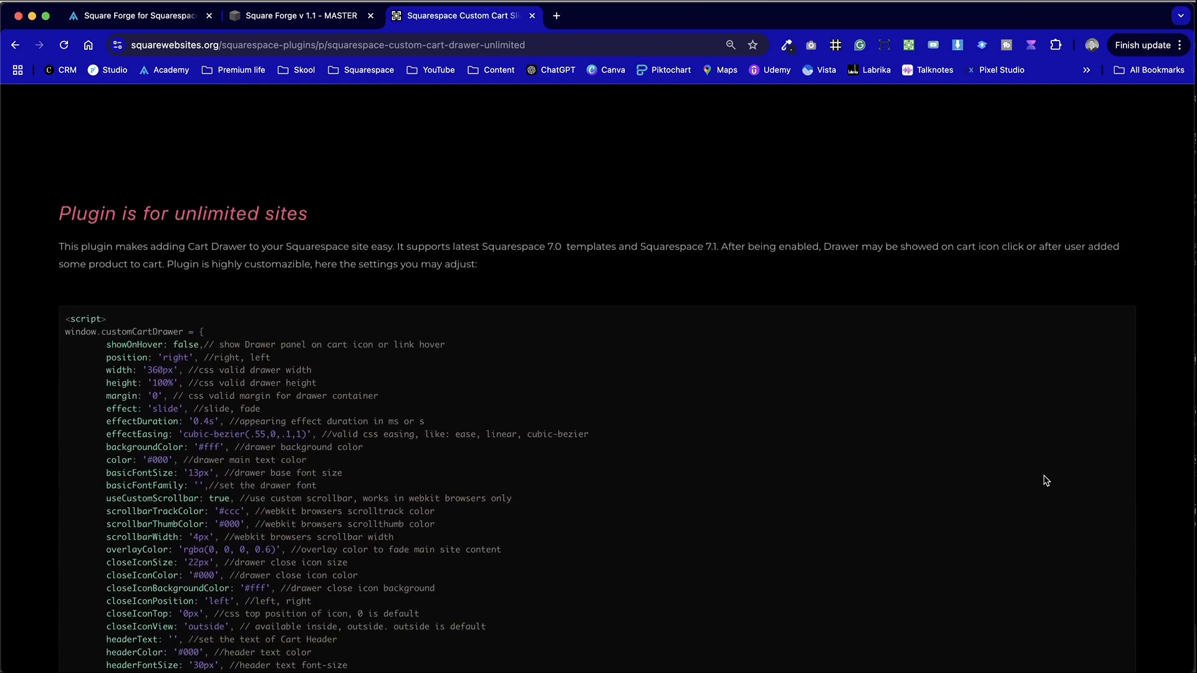
scroll(1047, 480, up, 8)
scroll(1047, 480, down, 20)
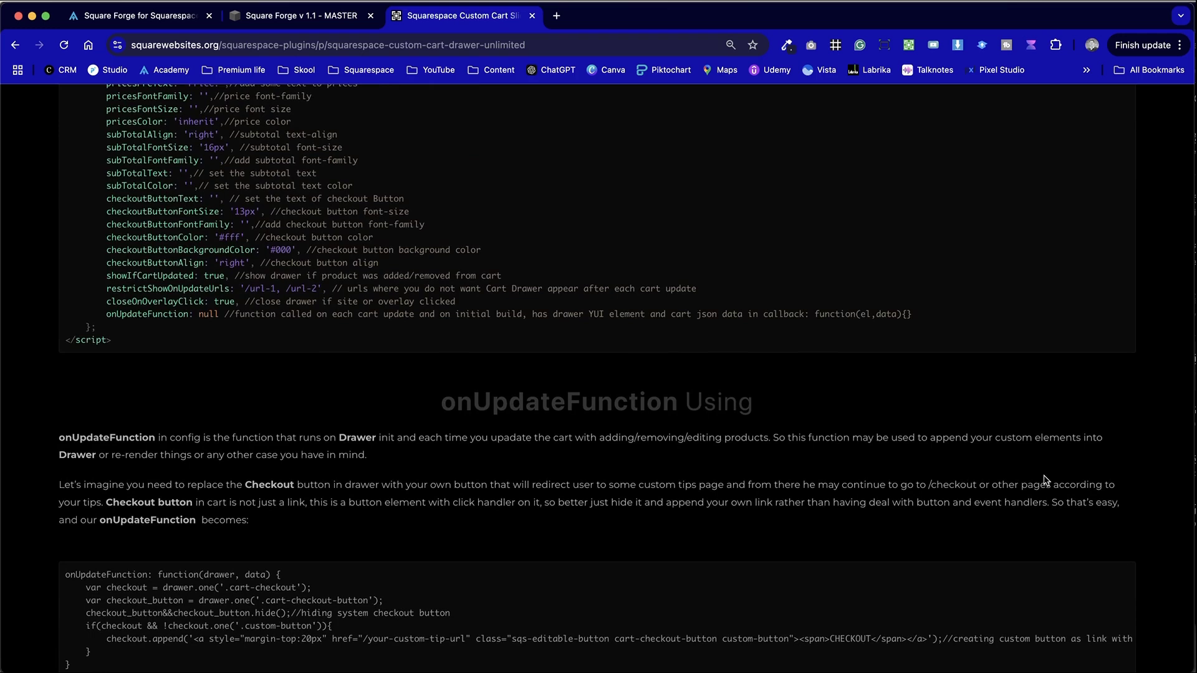
scroll(939, 559, down, 4)
scroll(938, 559, down, 1)
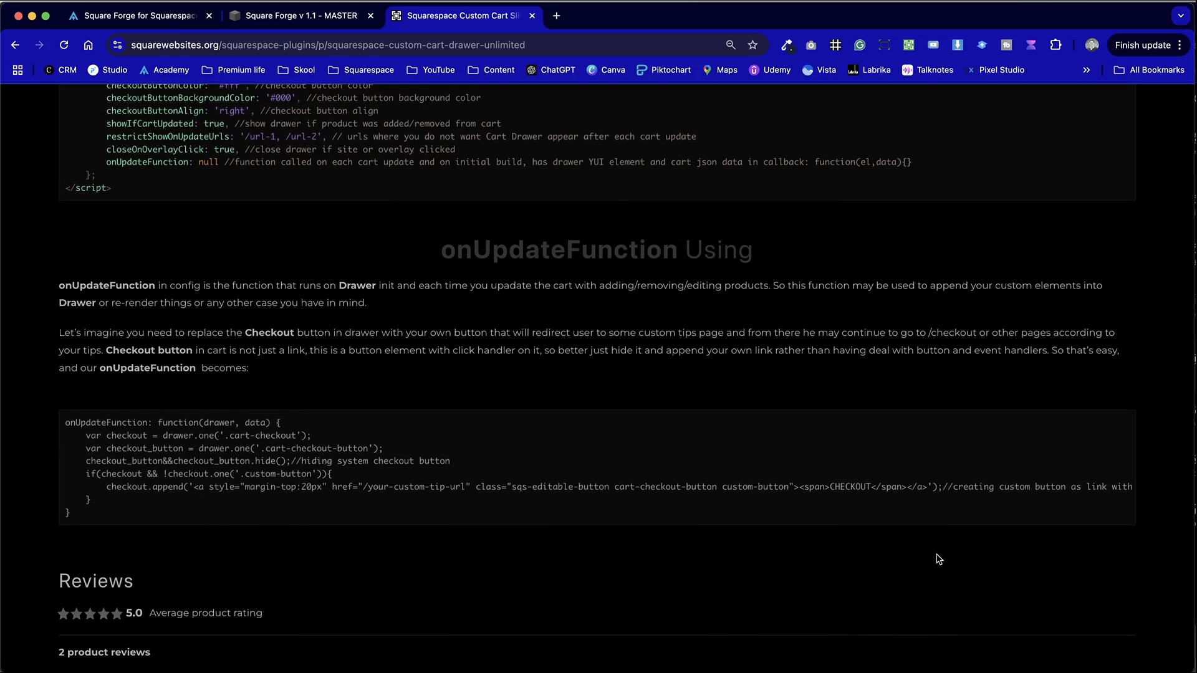
scroll(939, 560, down, 9)
scroll(938, 560, up, 12)
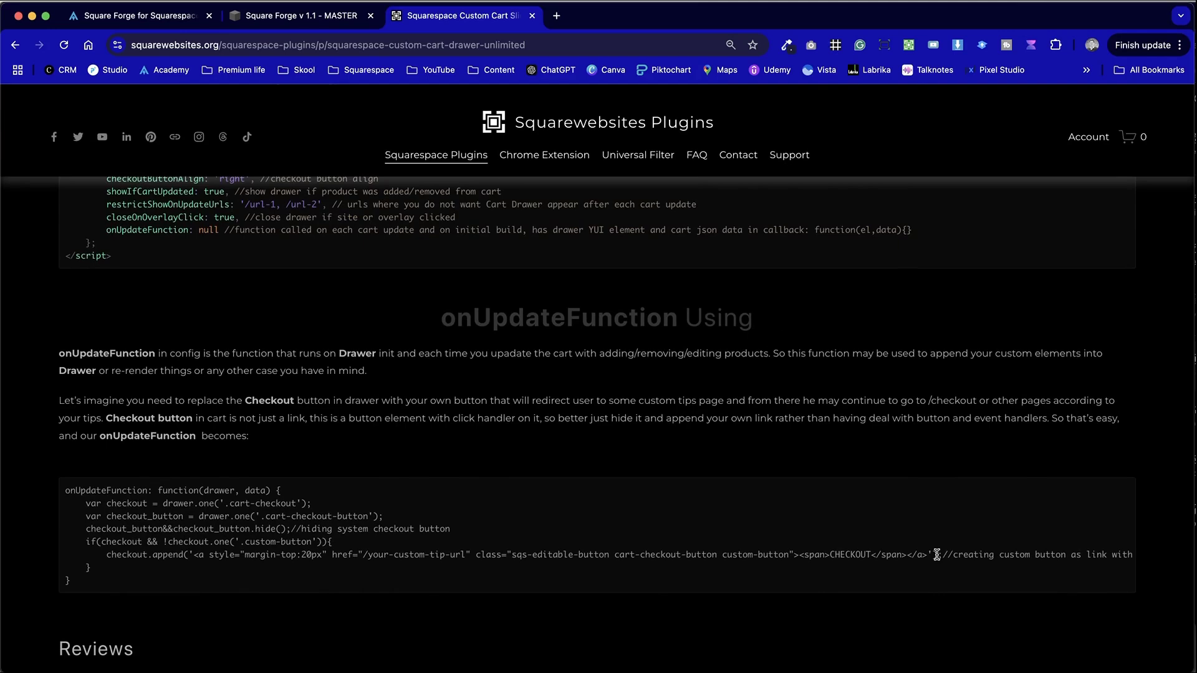
scroll(937, 555, up, 15)
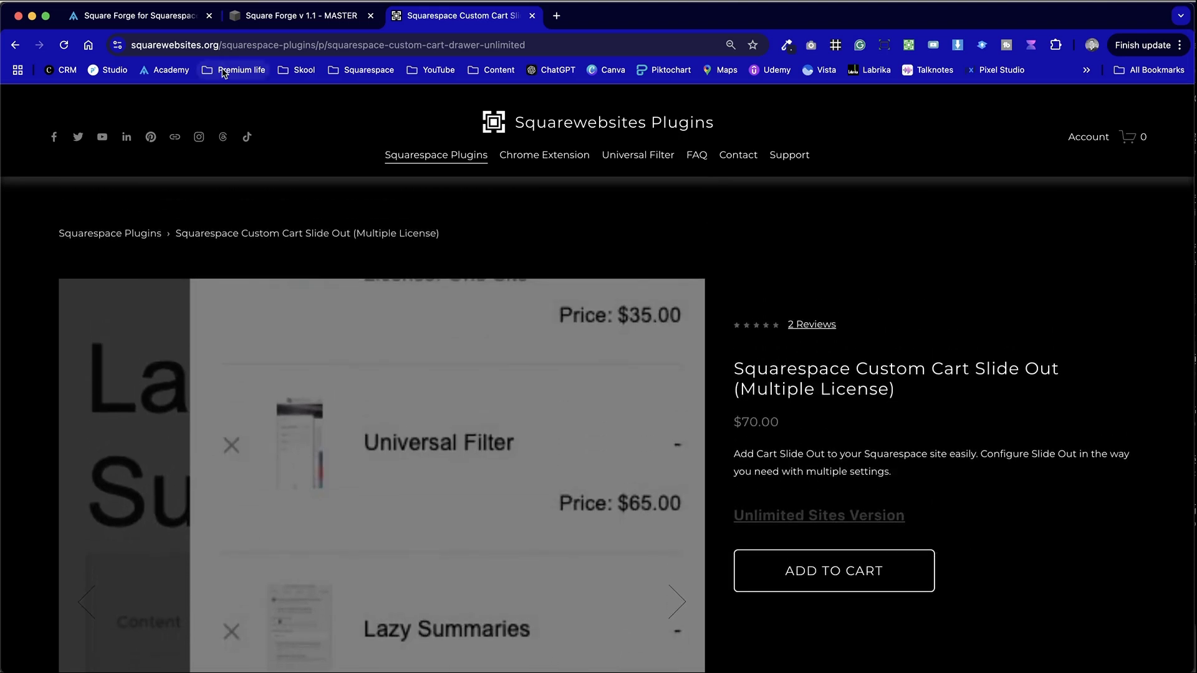
- Switch to the PixelHaze Academy site, put Square Forge for Squarespace in the cart and proceed to checkout
click(152, 21)
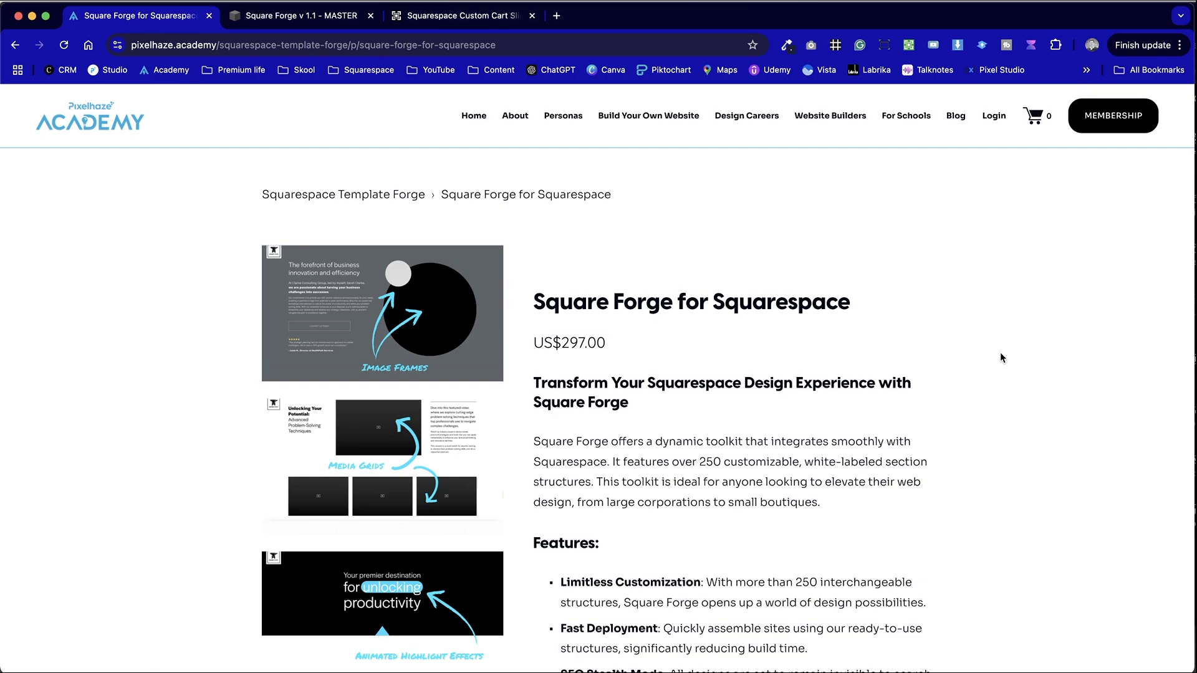
scroll(959, 414, down, 15)
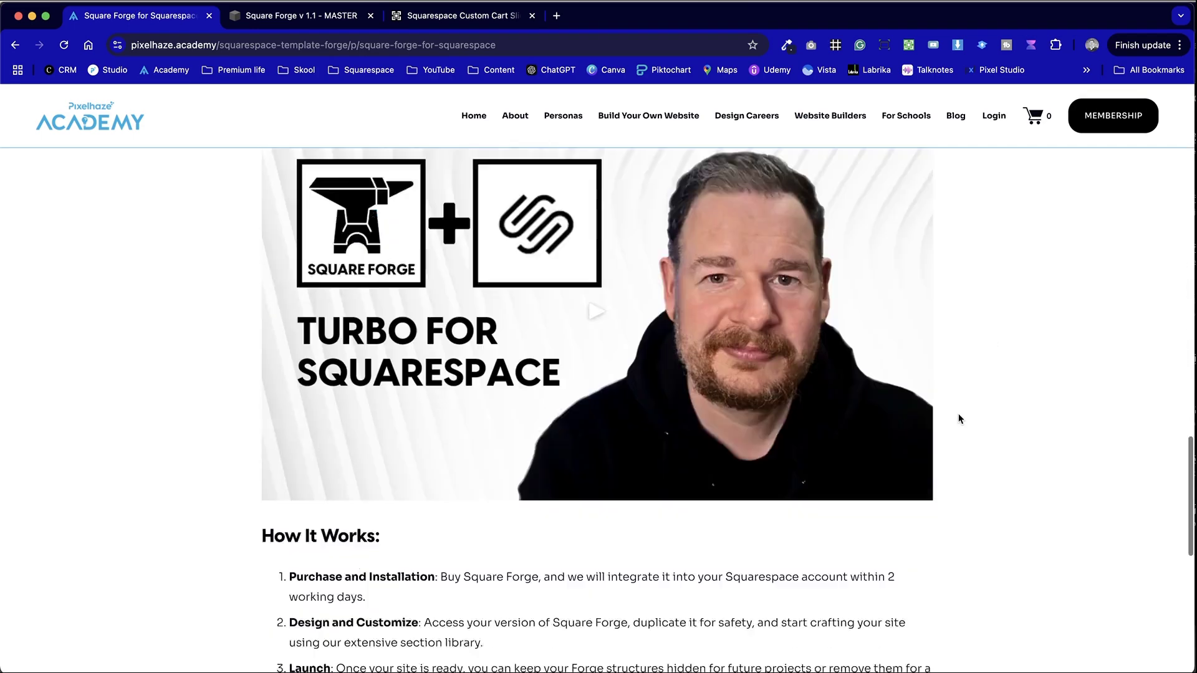
scroll(959, 419, down, 5)
scroll(959, 419, up, 15)
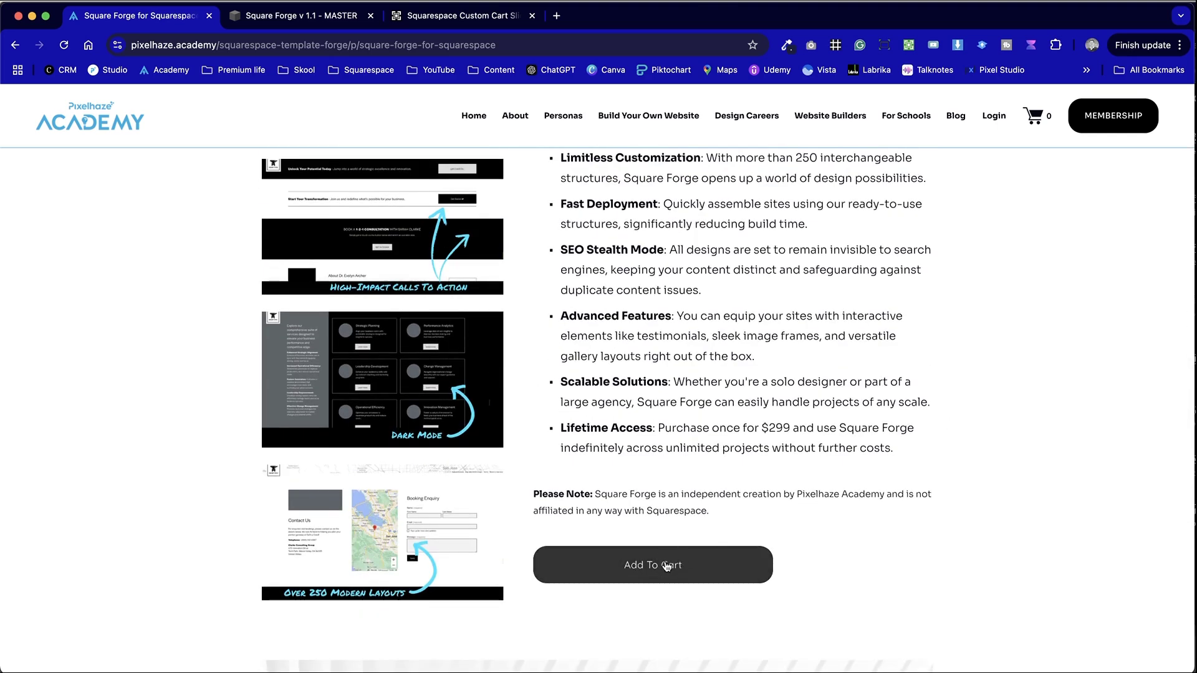
click(699, 564)
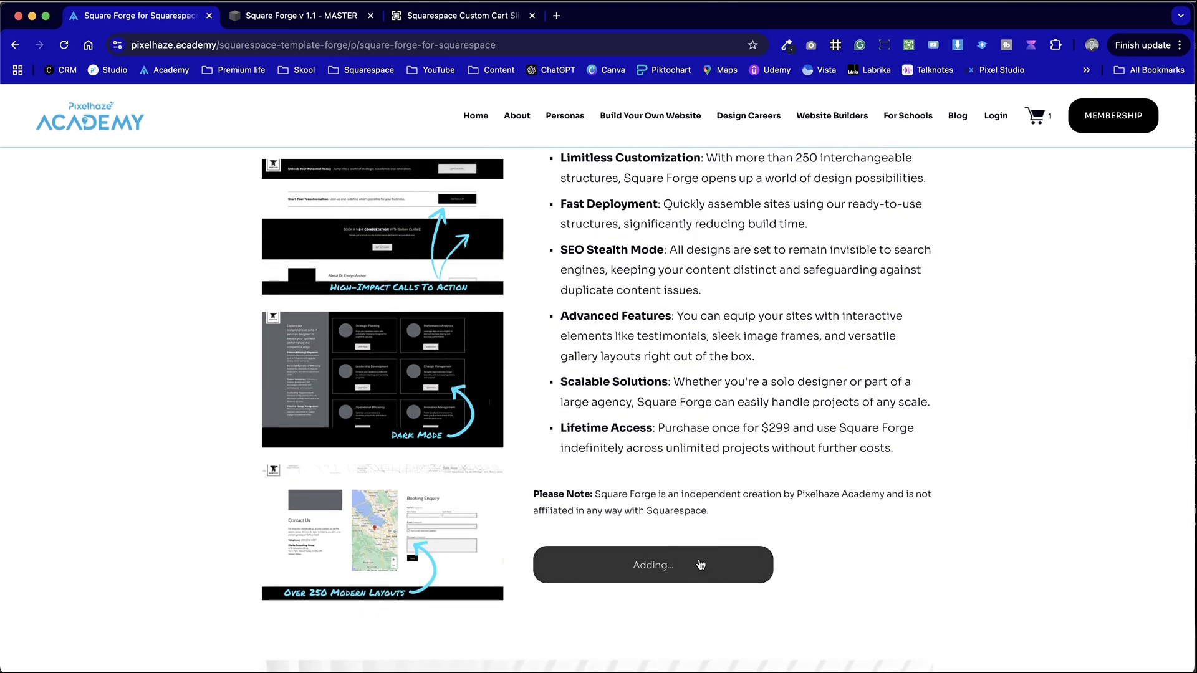
click(1043, 124)
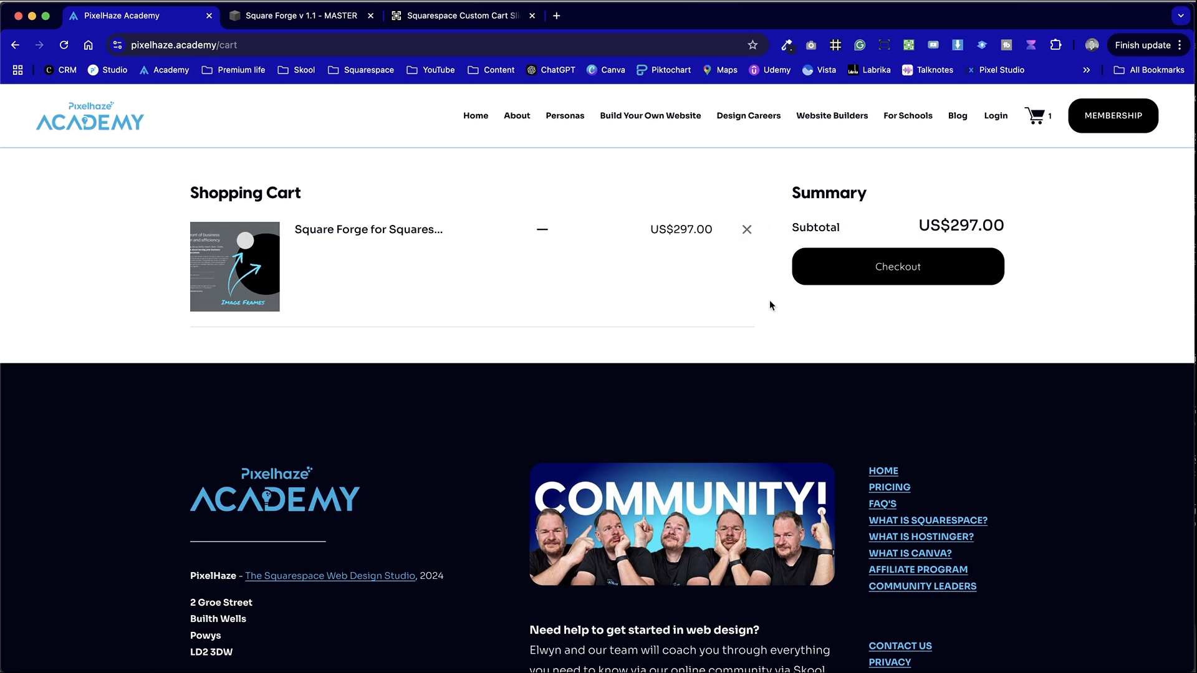
click(928, 275)
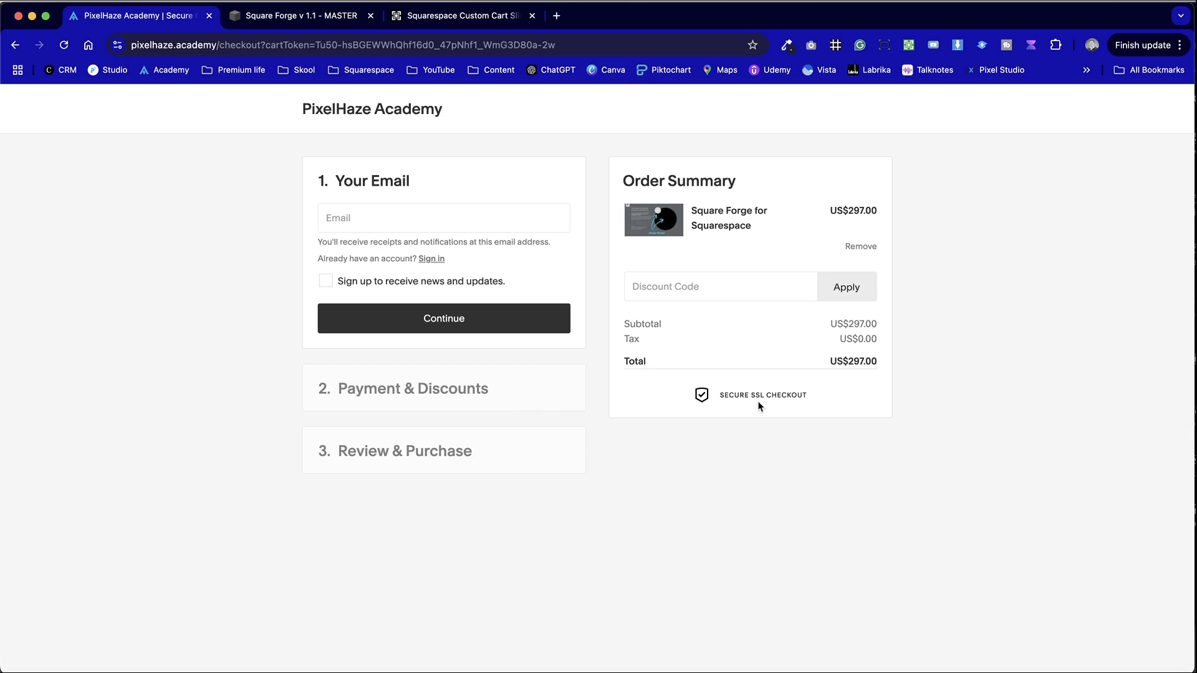
- Look through the Support page of the Square Forge v 1.1 - MASTER site
click(348, 19)
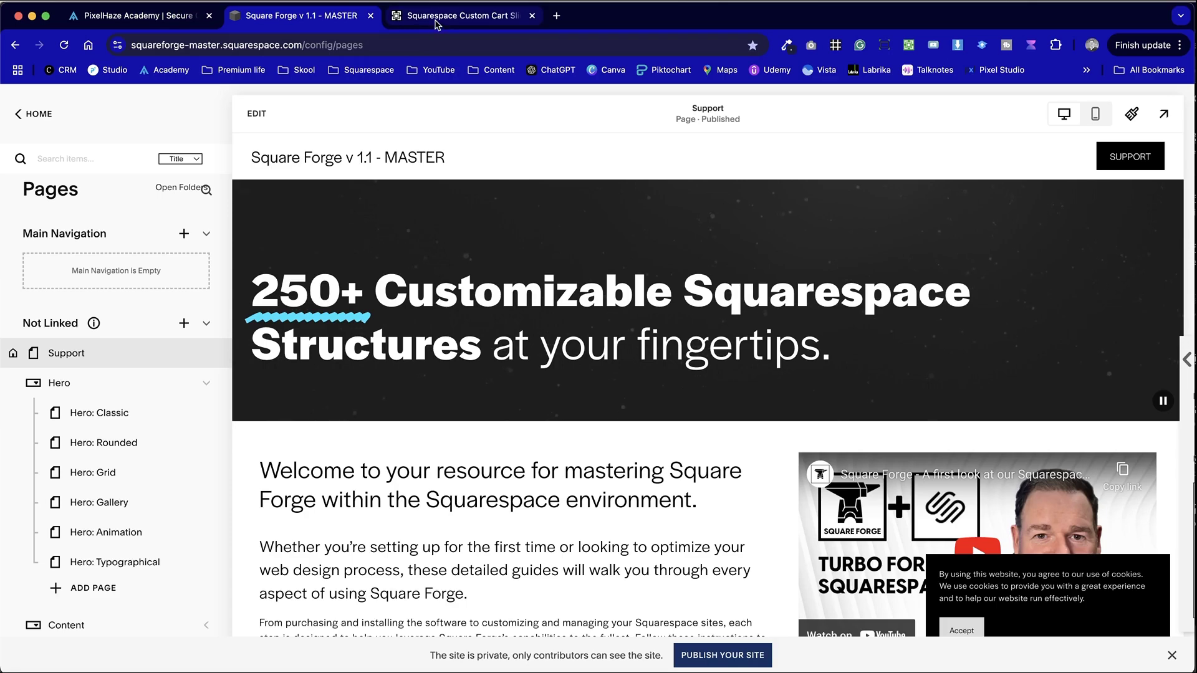
scroll(519, 265, down, 15)
scroll(519, 265, down, 5)
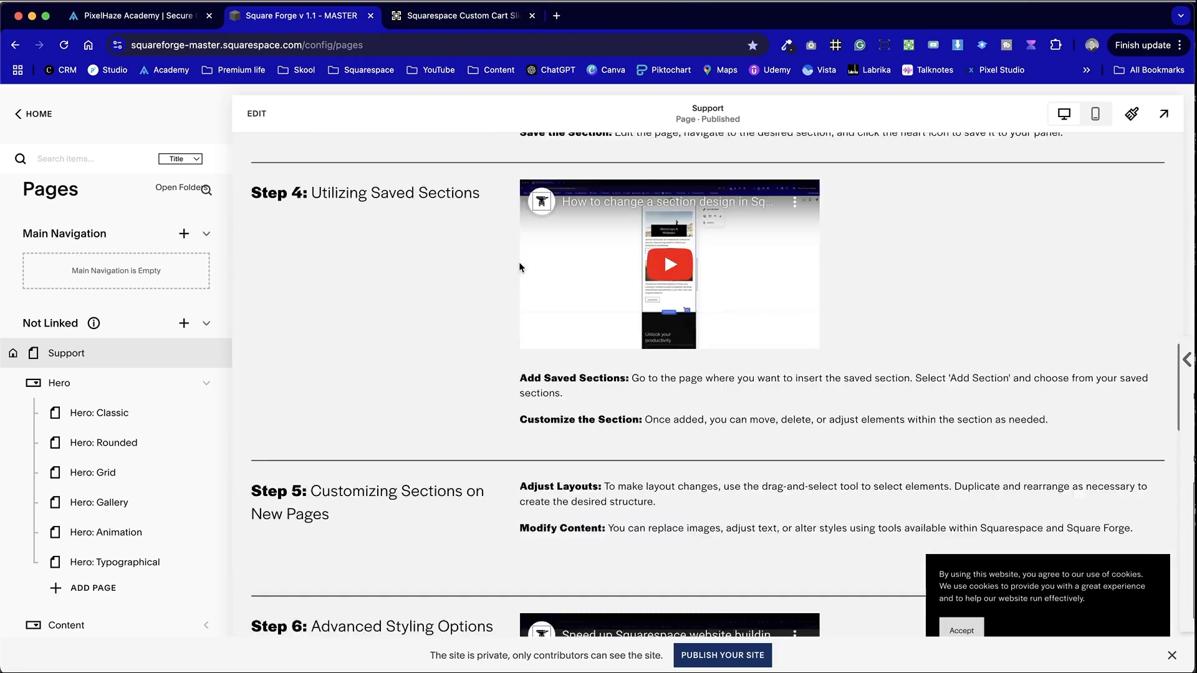
scroll(519, 265, up, 20)
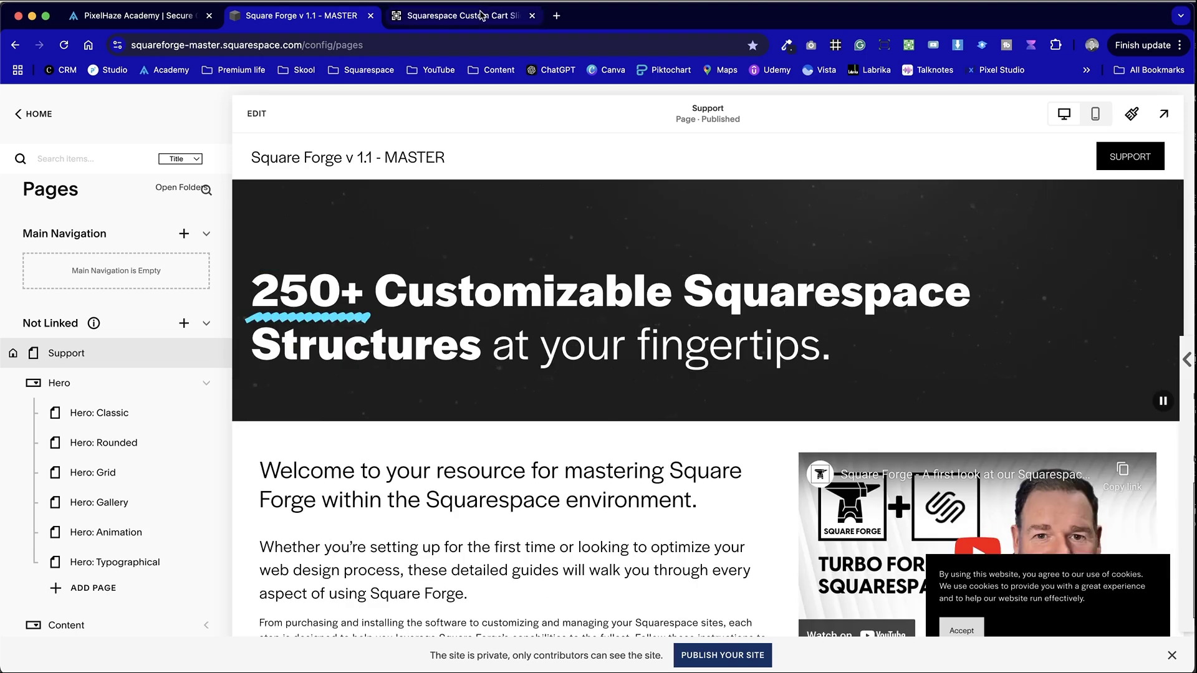
- Switch to the Squarewebsites Plugins site, view its slide-out shopping cart and close it again
click(482, 14)
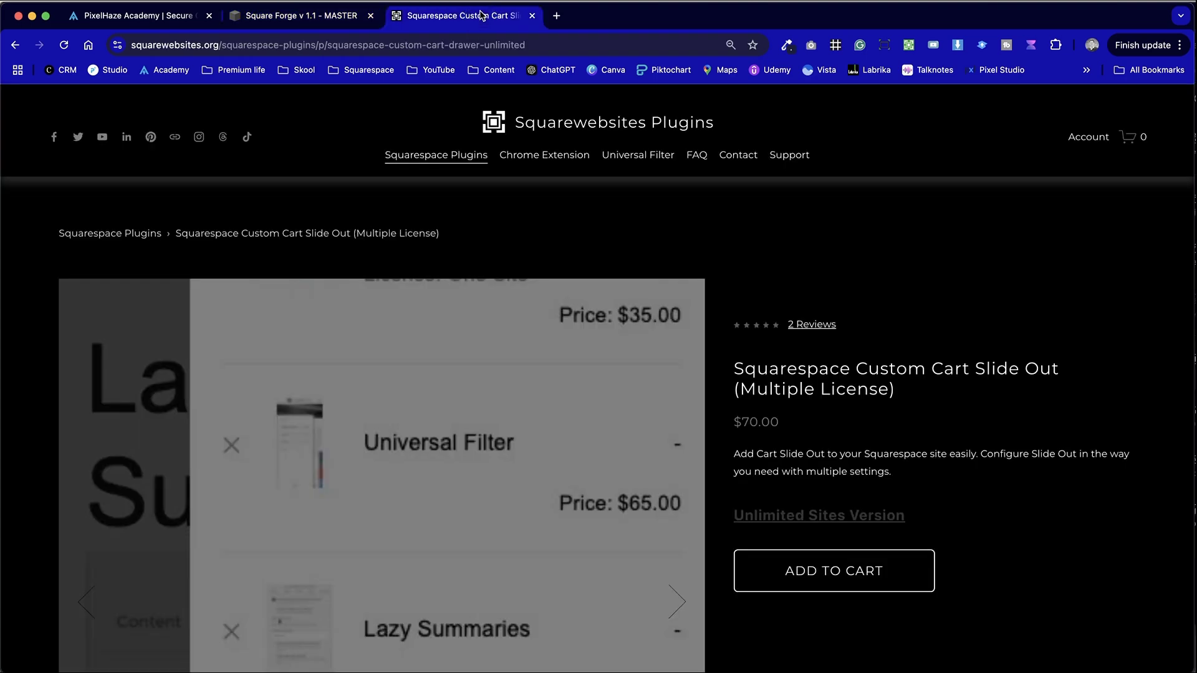
click(792, 230)
click(1134, 141)
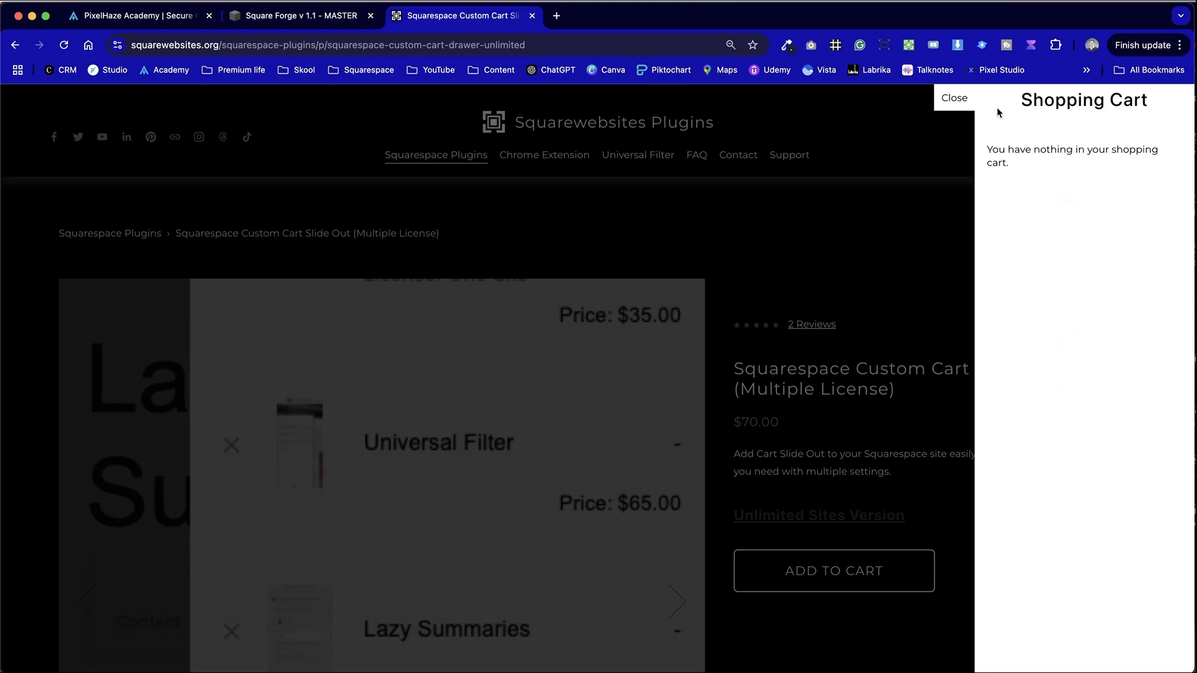
click(959, 100)
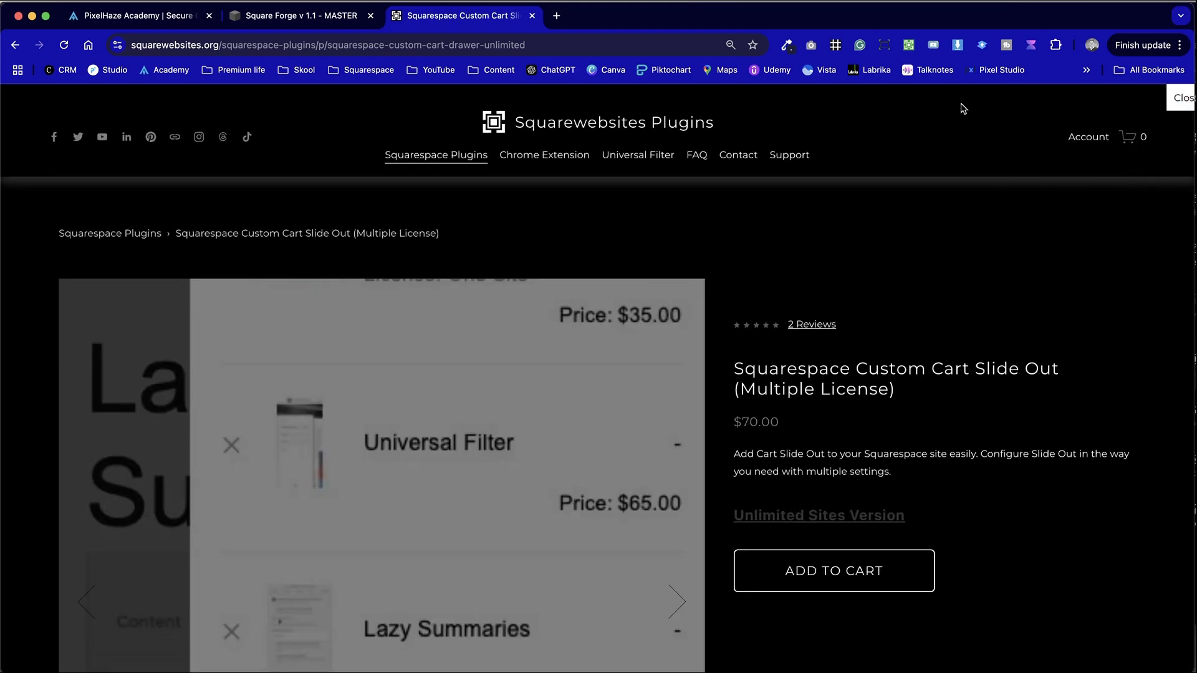
- Add Squarespace Custom Cart Slide Out (Multiple License) to the cart from the Squarespace plugins listing and dismiss the cart drawer
click(549, 178)
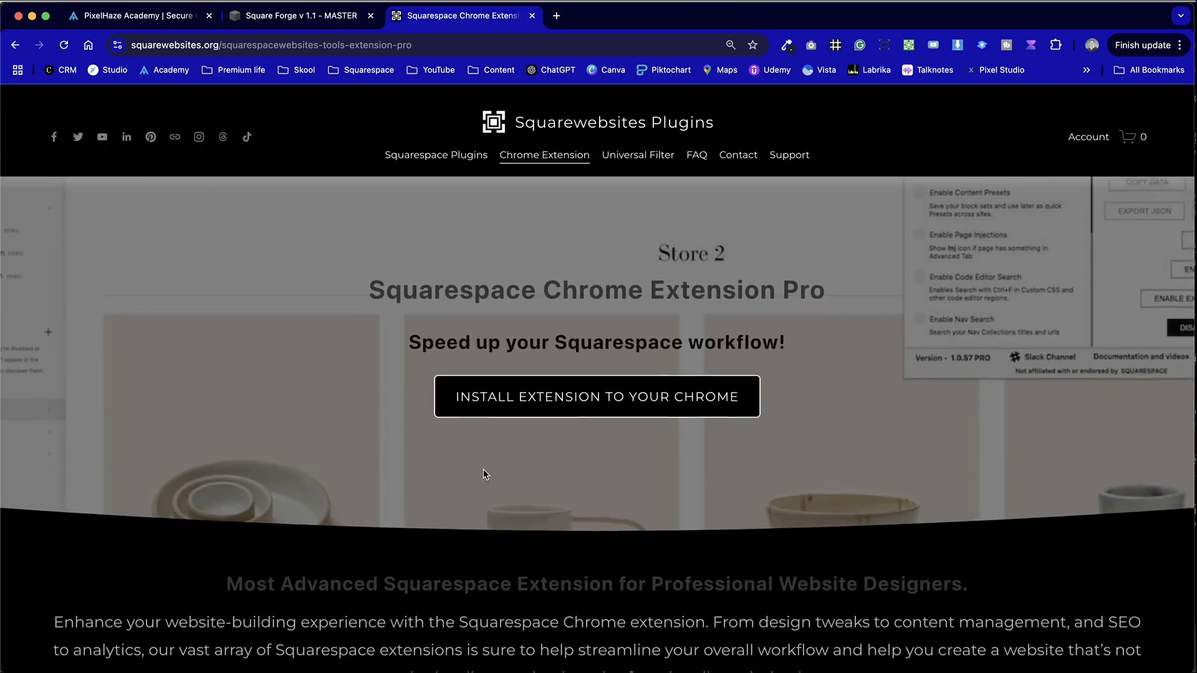
click(460, 159)
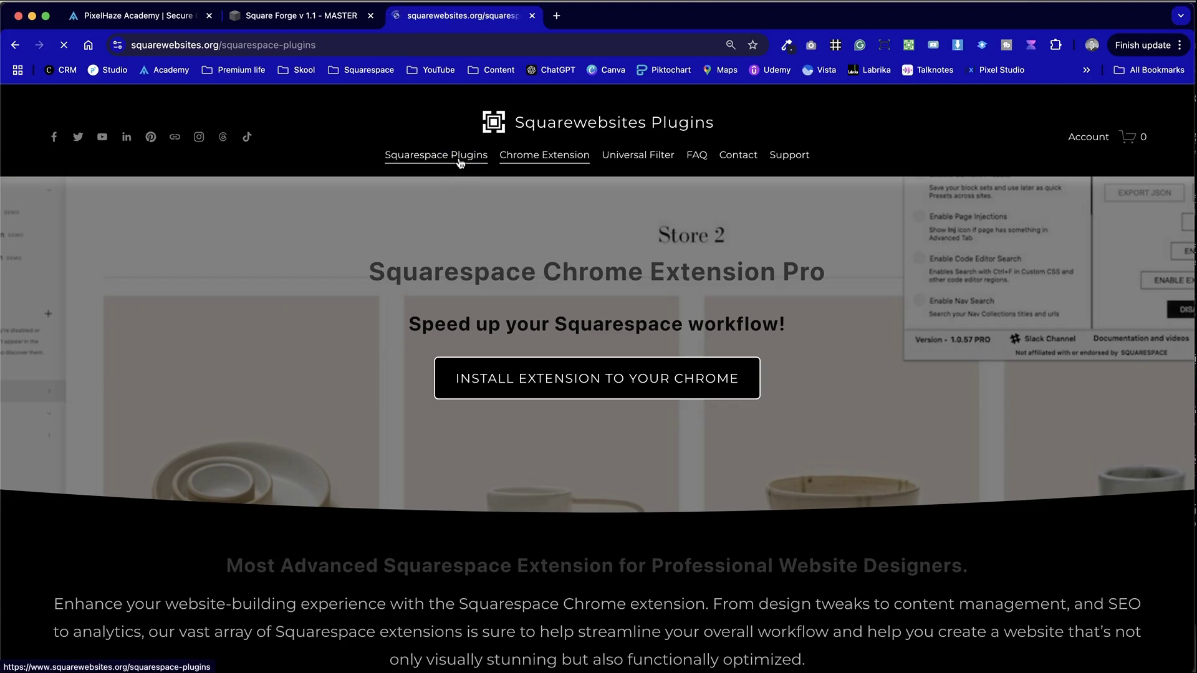
scroll(428, 588, down, 15)
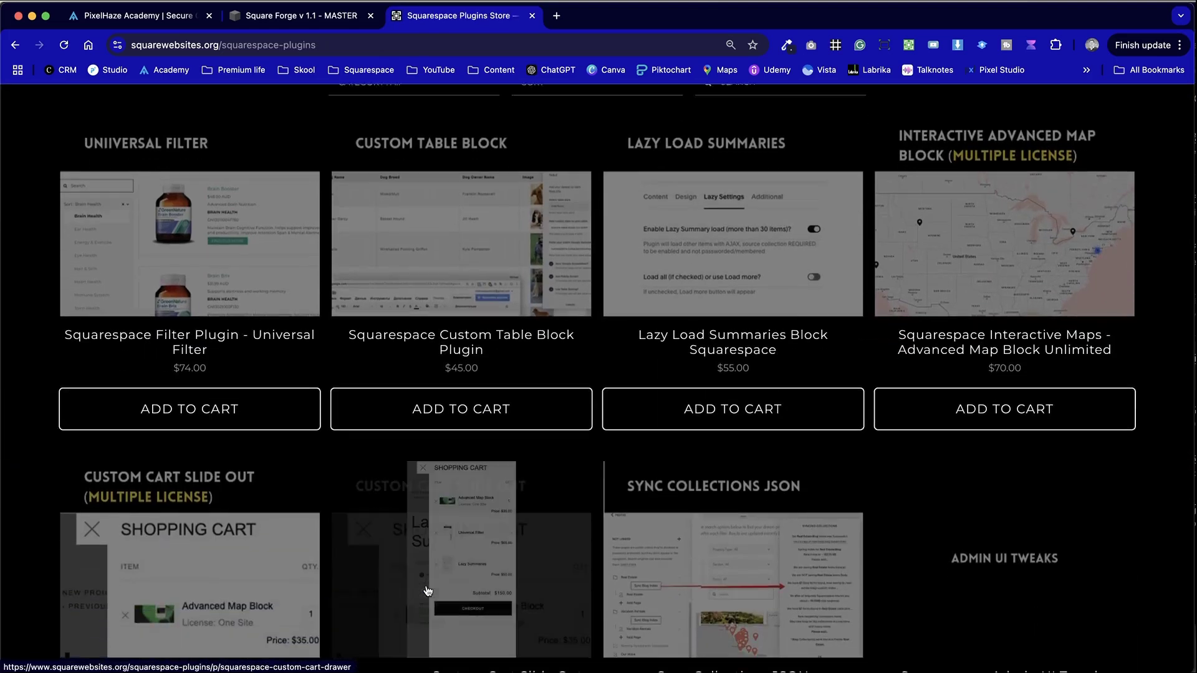
scroll(428, 590, down, 1)
click(293, 538)
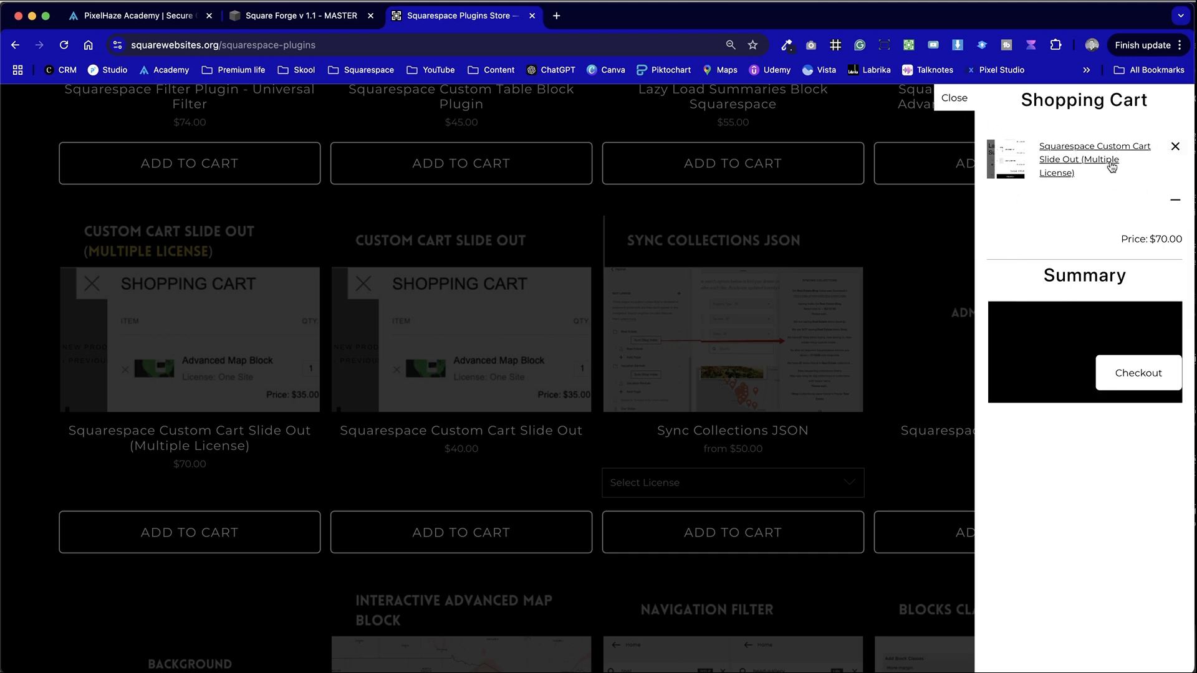
click(603, 483)
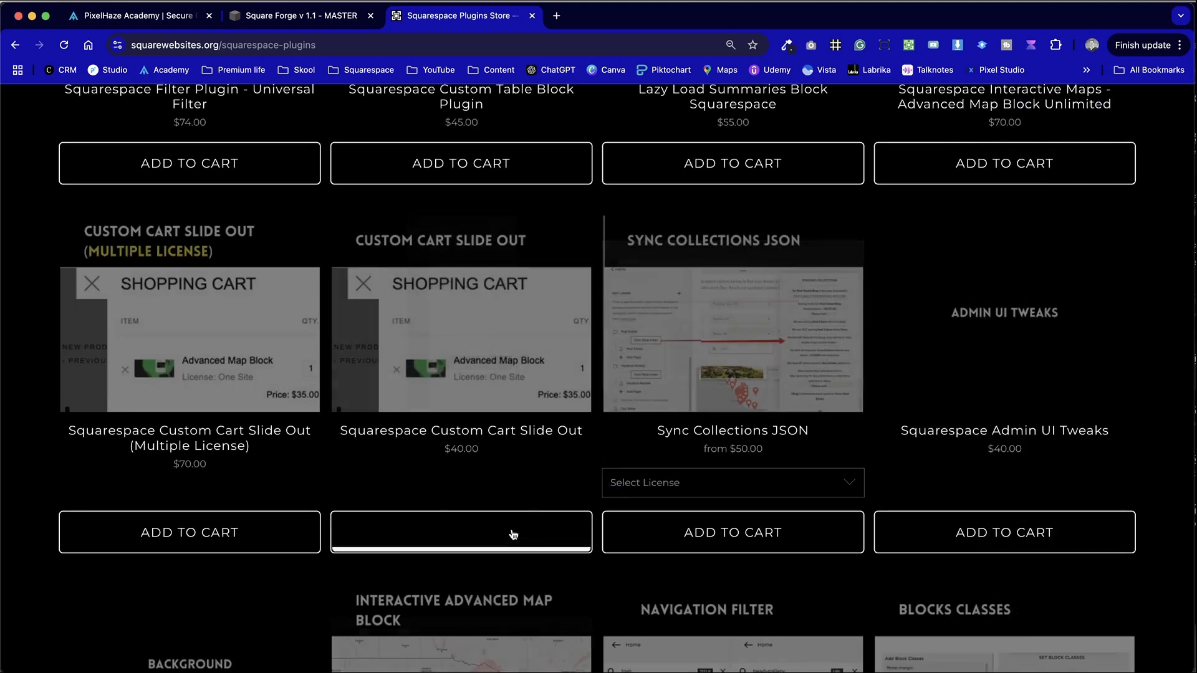
- Add the Navigation Filter plugin to the cart and proceed to checkout from the cart drawer
click(803, 537)
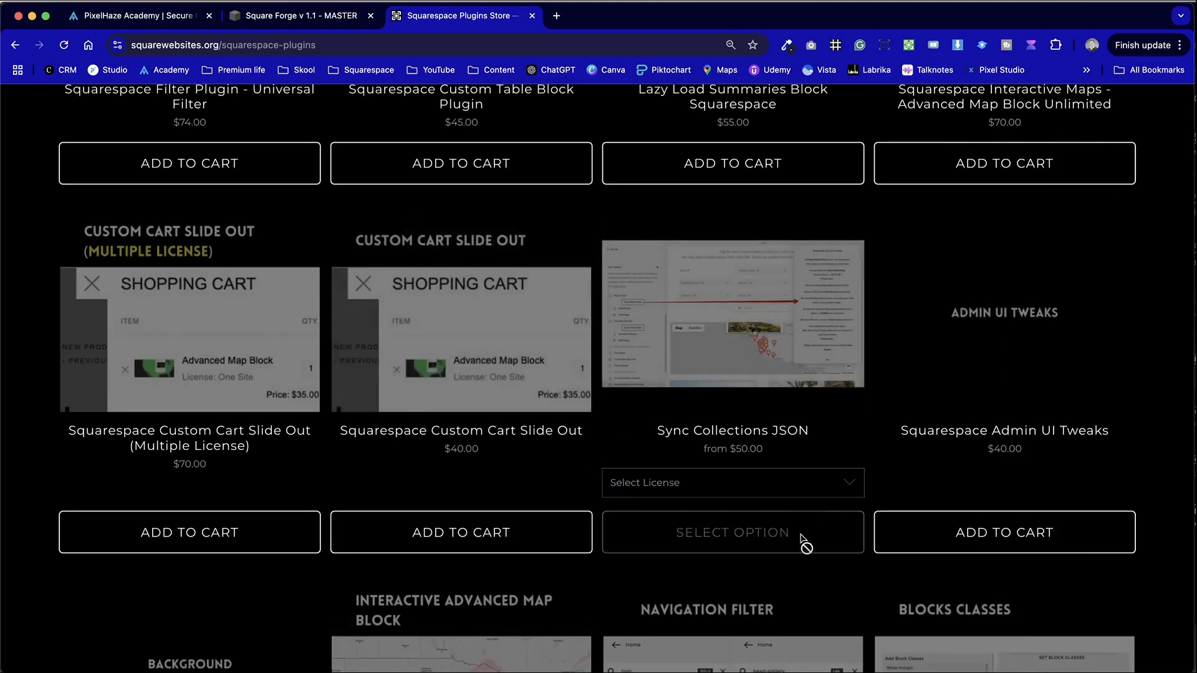
scroll(804, 542, down, 5)
click(794, 498)
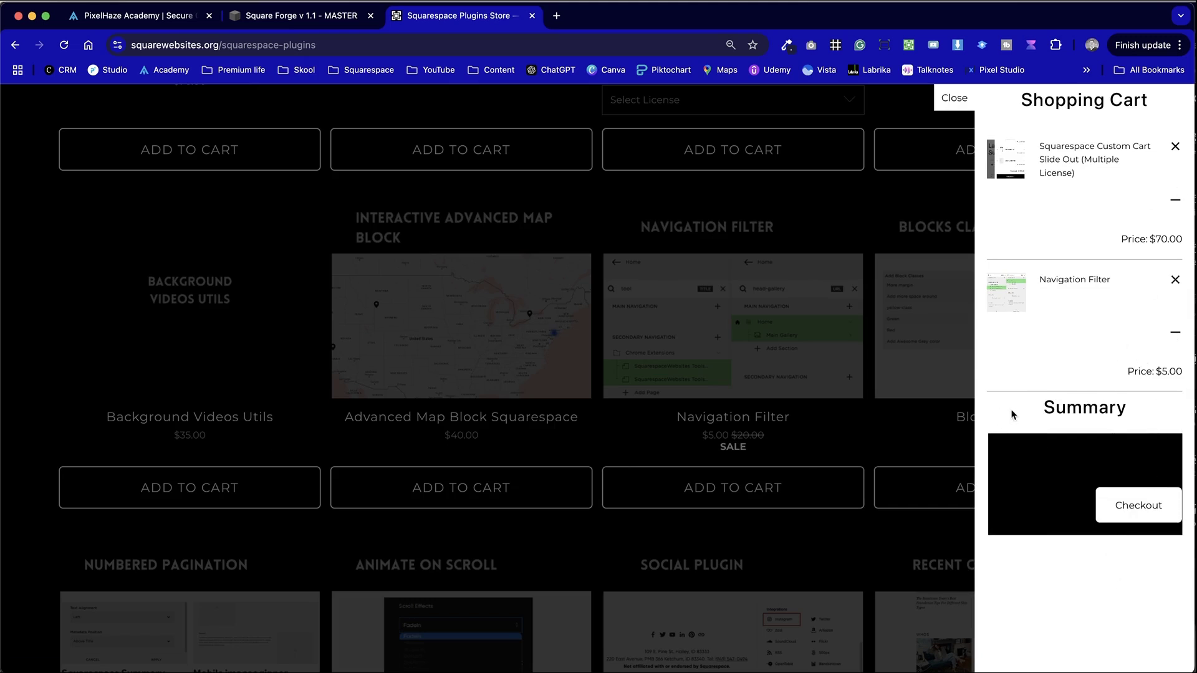
click(1135, 518)
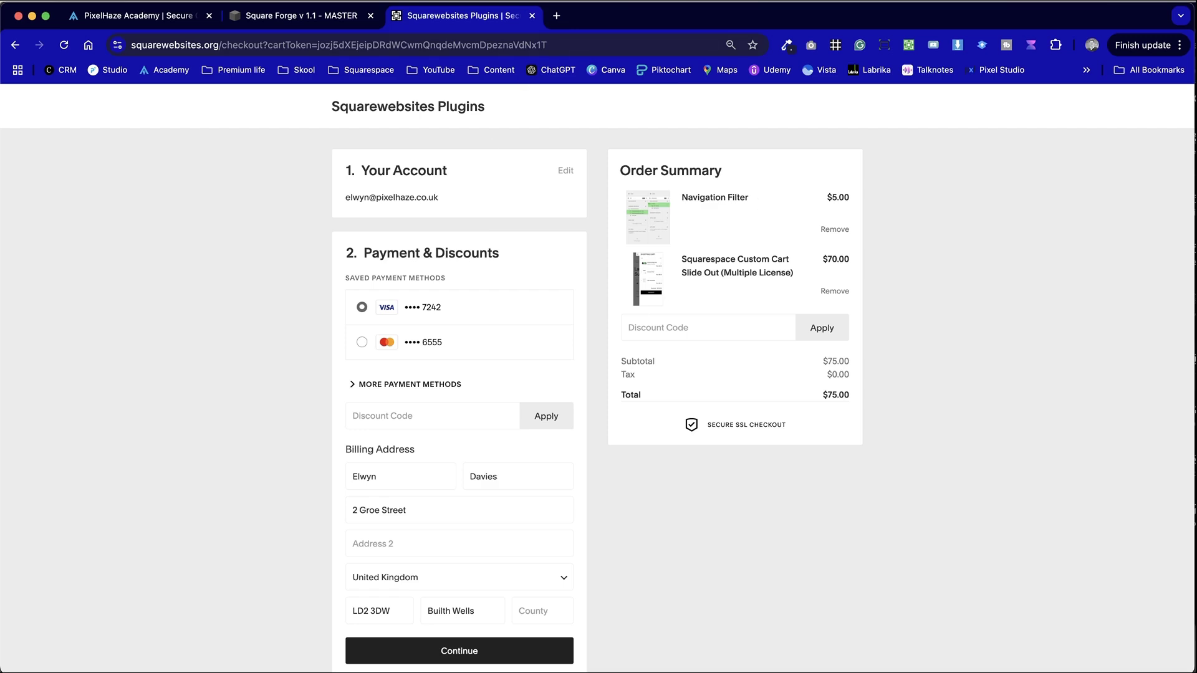
- Compare the PixelHaze Academy checkout with the plugin store's, and view the store's cart drawer from its plugins listing
click(128, 13)
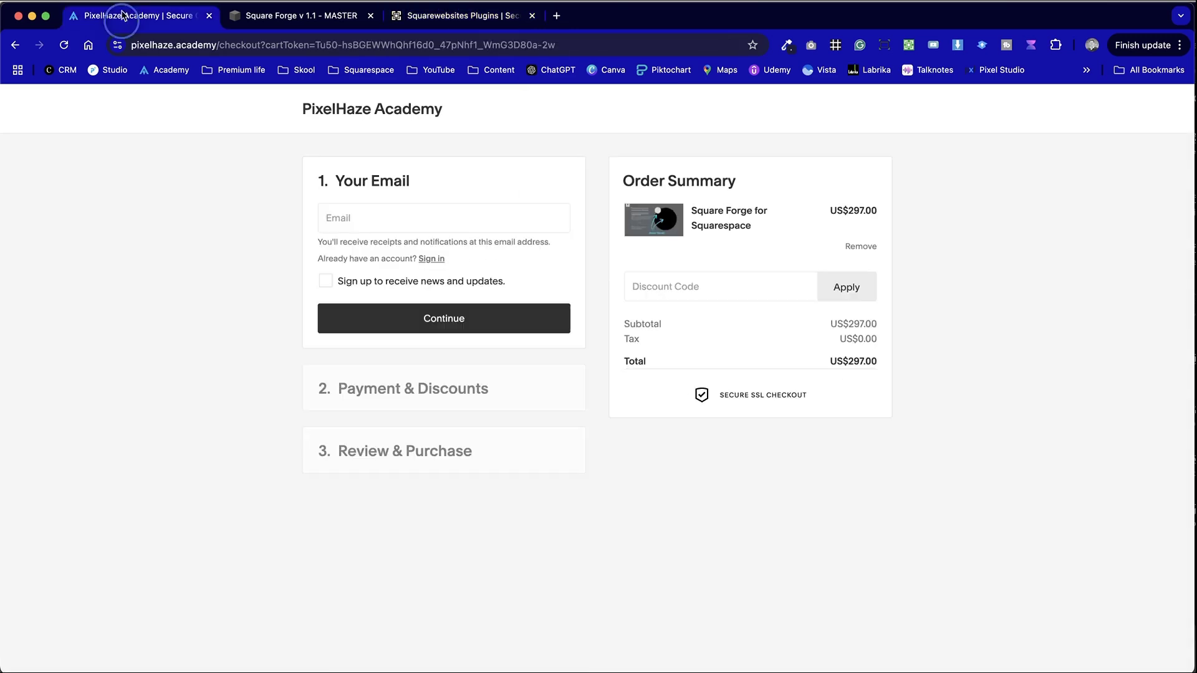
click(467, 17)
click(16, 47)
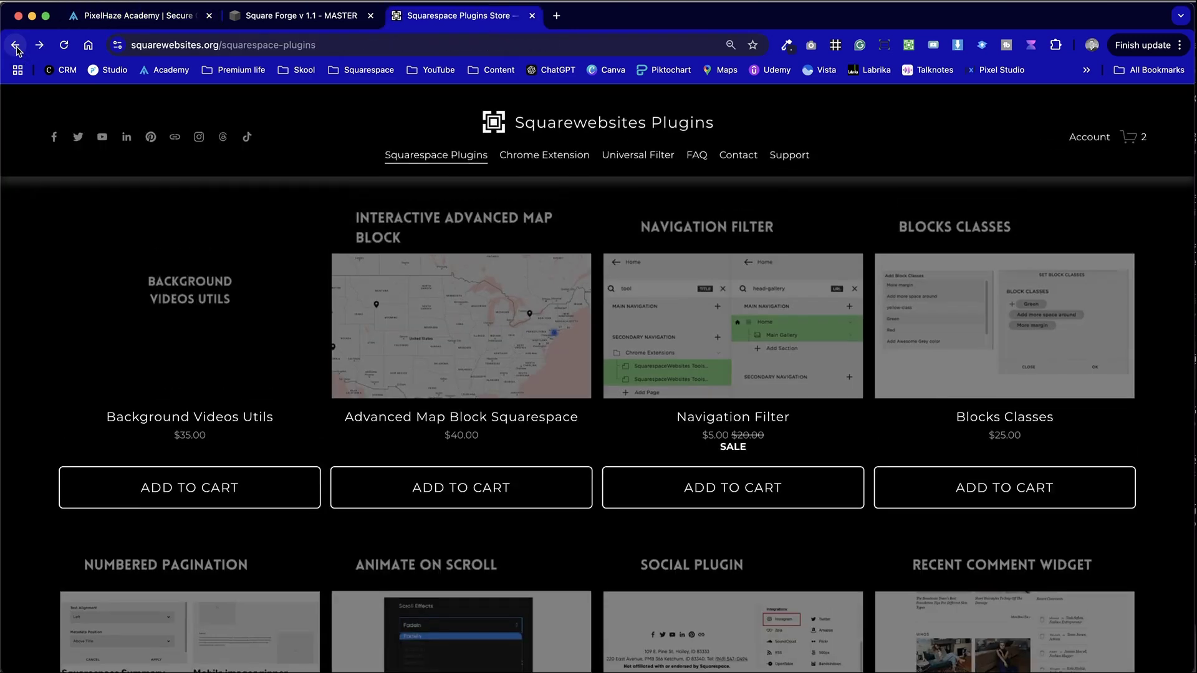
click(1139, 137)
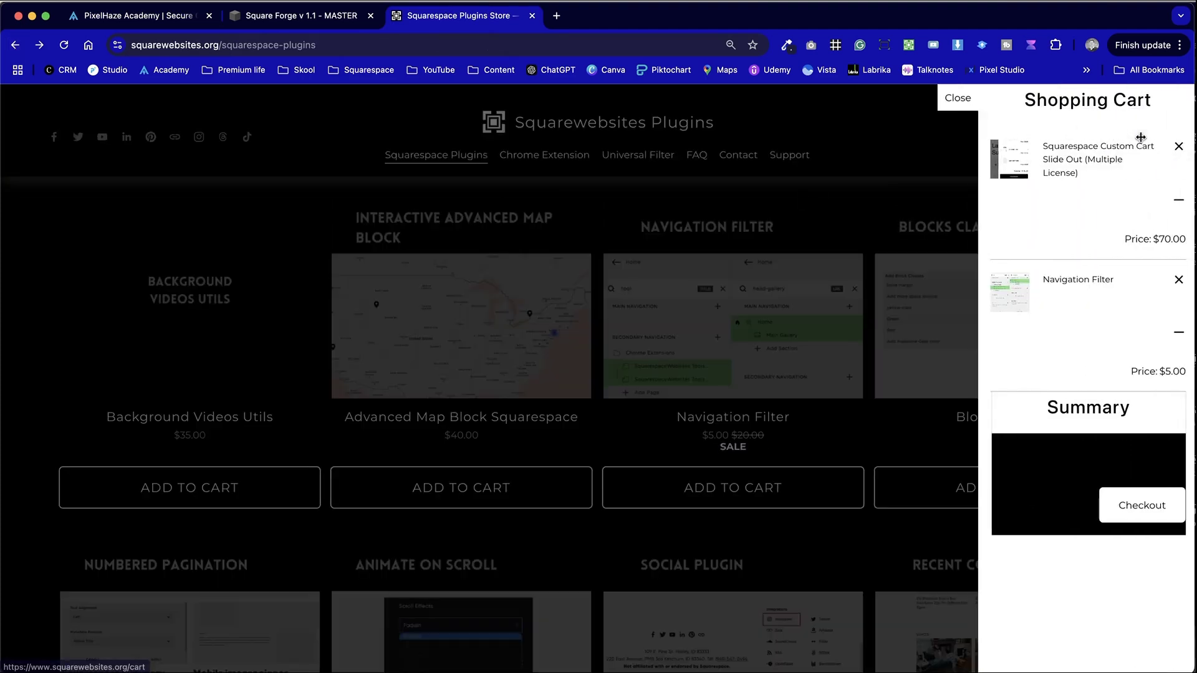
click(949, 97)
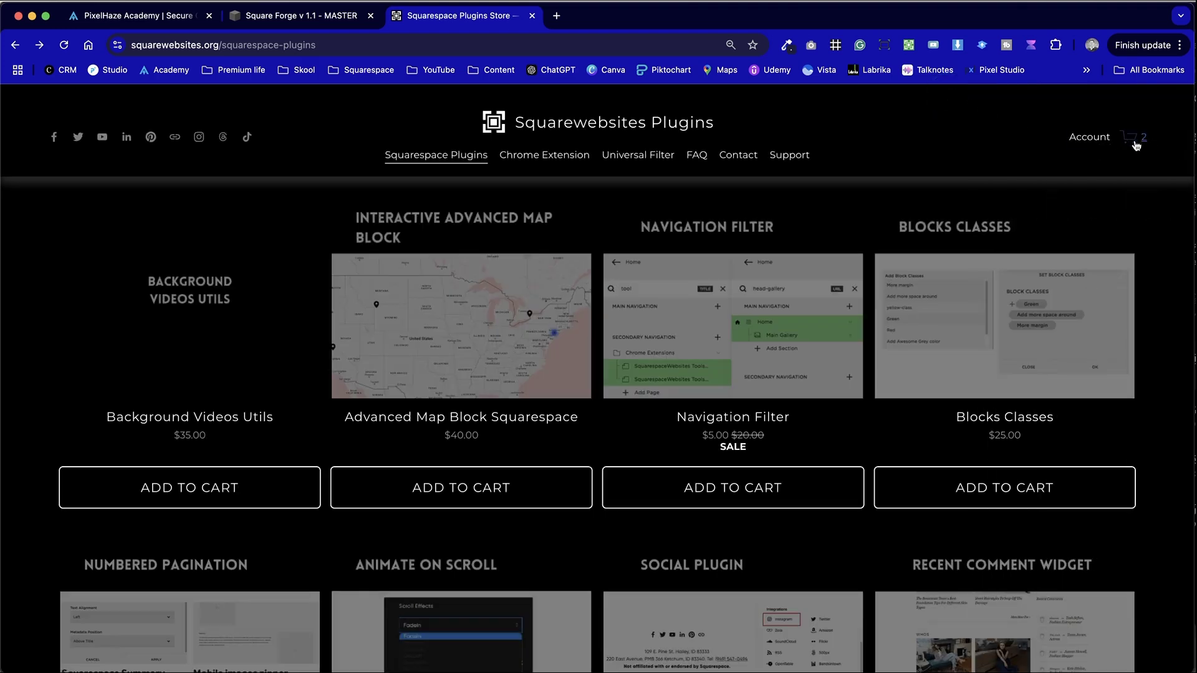
- Return from the PixelHaze Academy checkout to its standard shopping cart page
click(137, 16)
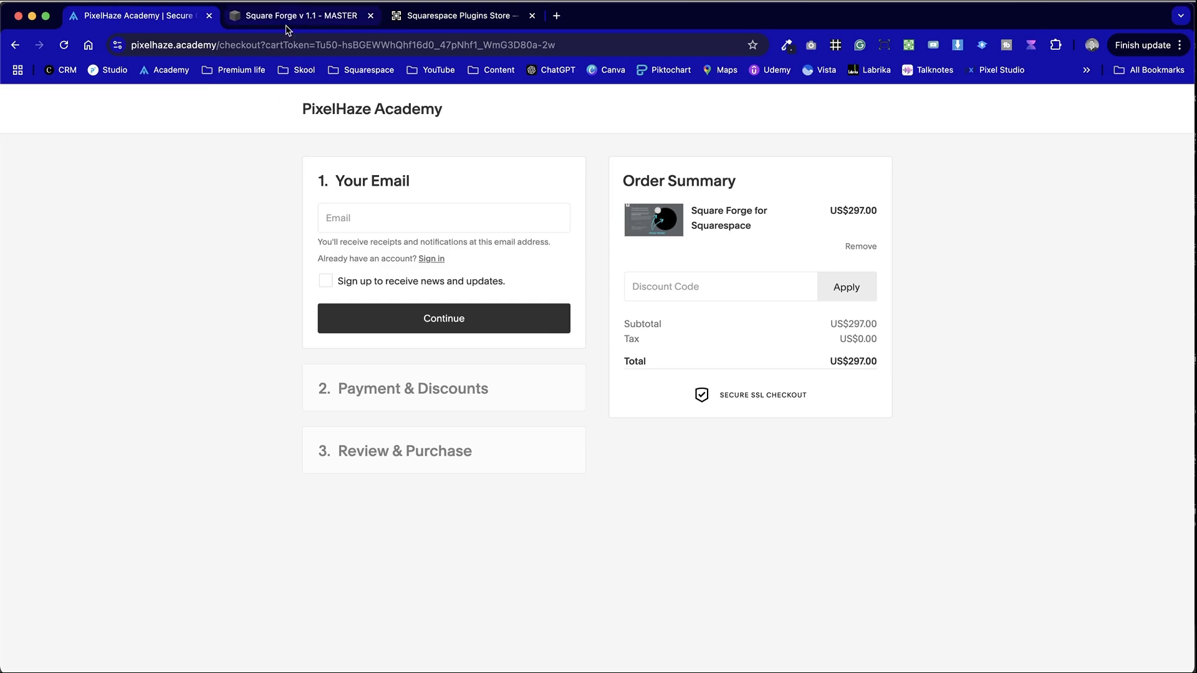
click(15, 45)
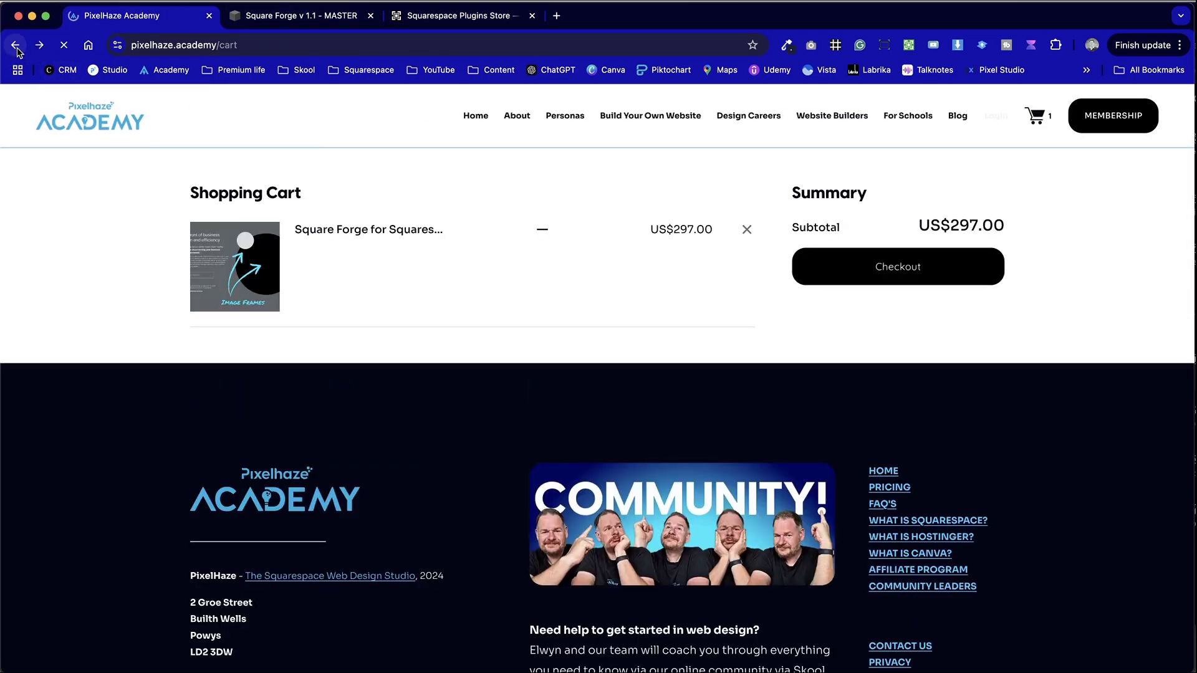
click(1040, 117)
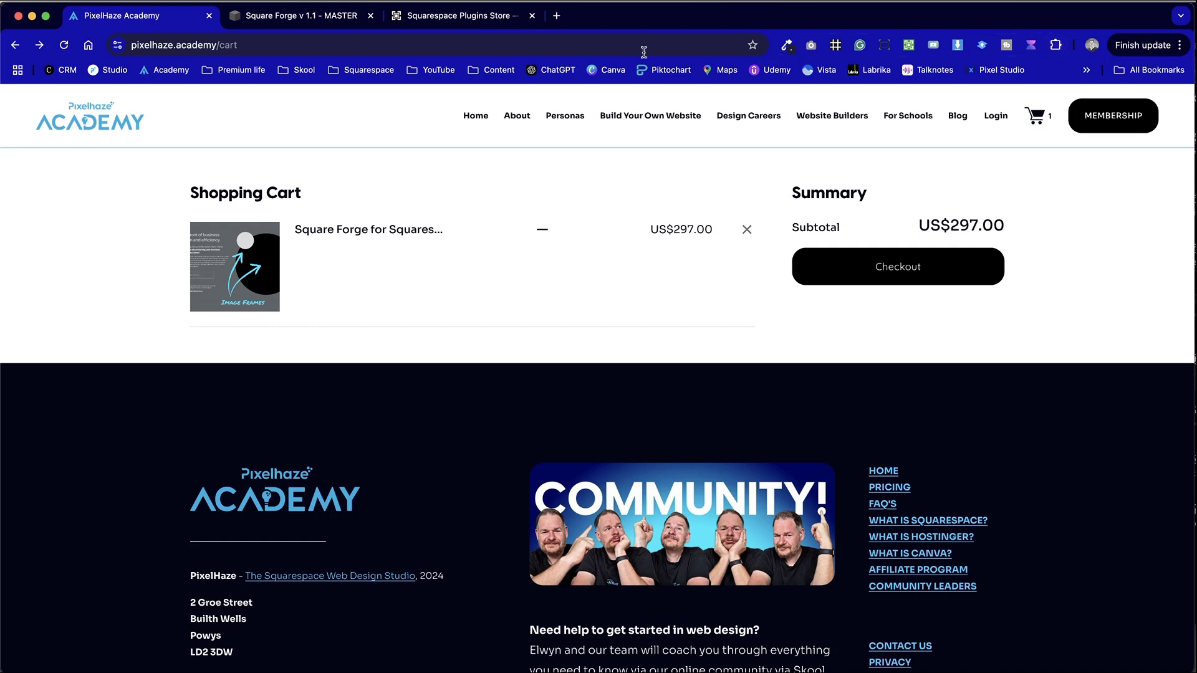
- Add Squarespace Lists: Clickthrough On Image to the cart from PixelHaze Academy's Squarespace Plugins page
mouse_move(741, 116)
mouse_move(836, 118)
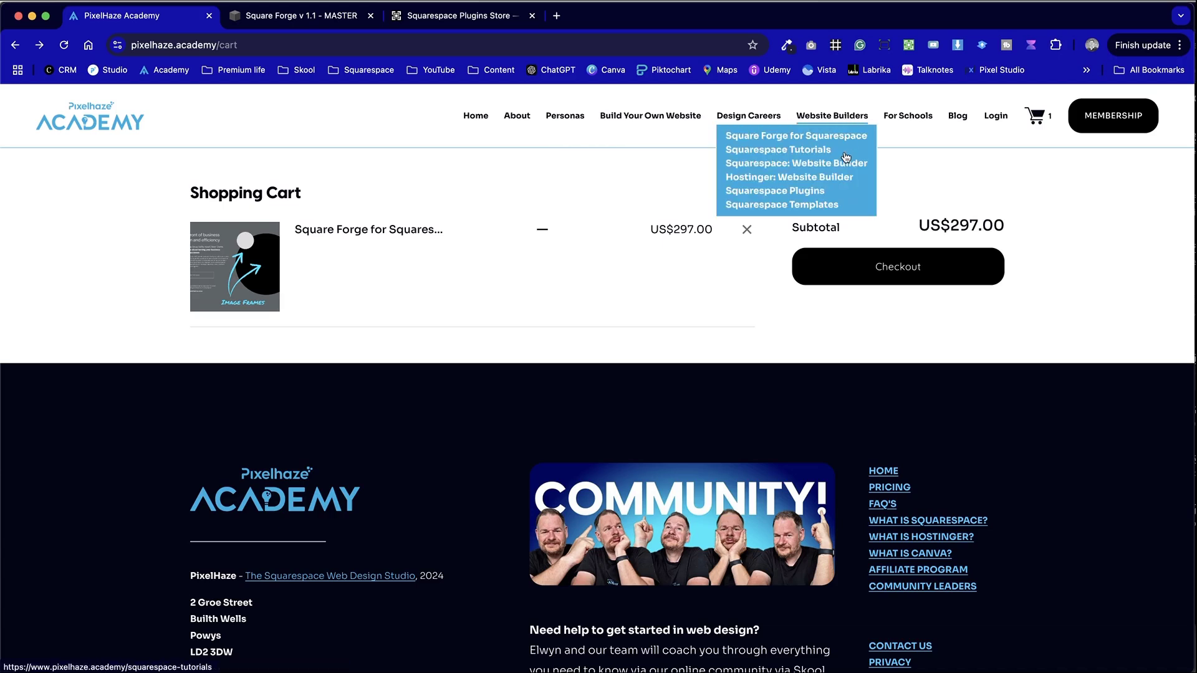
click(810, 192)
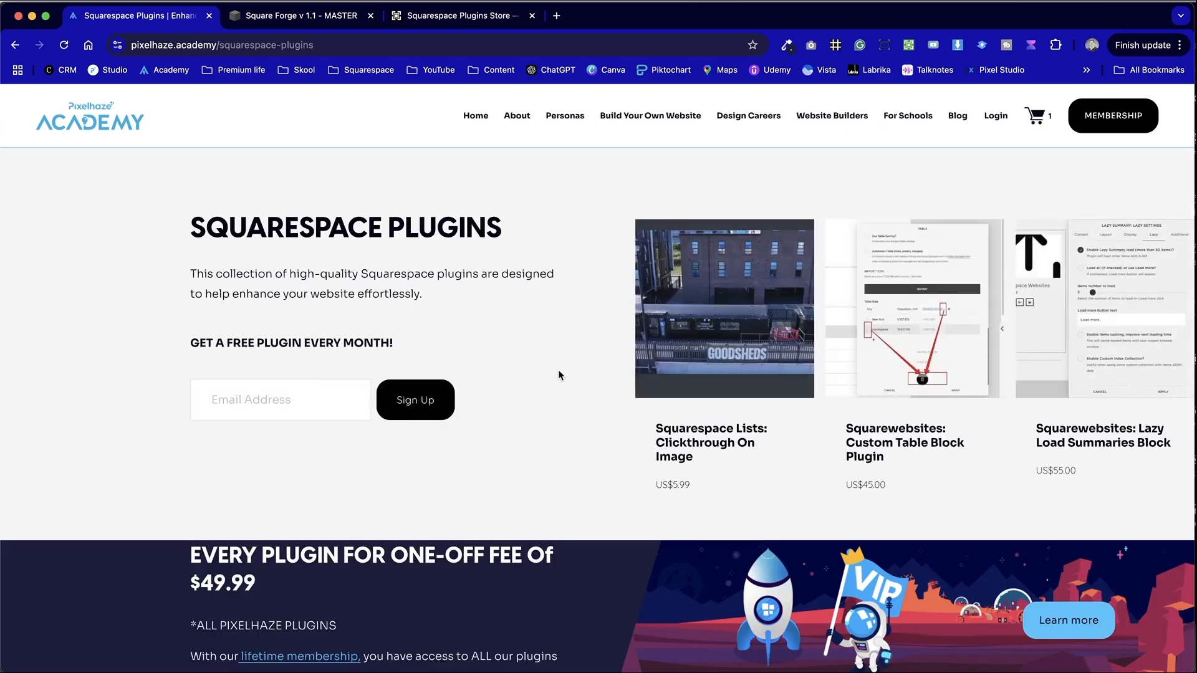
scroll(559, 374, down, 10)
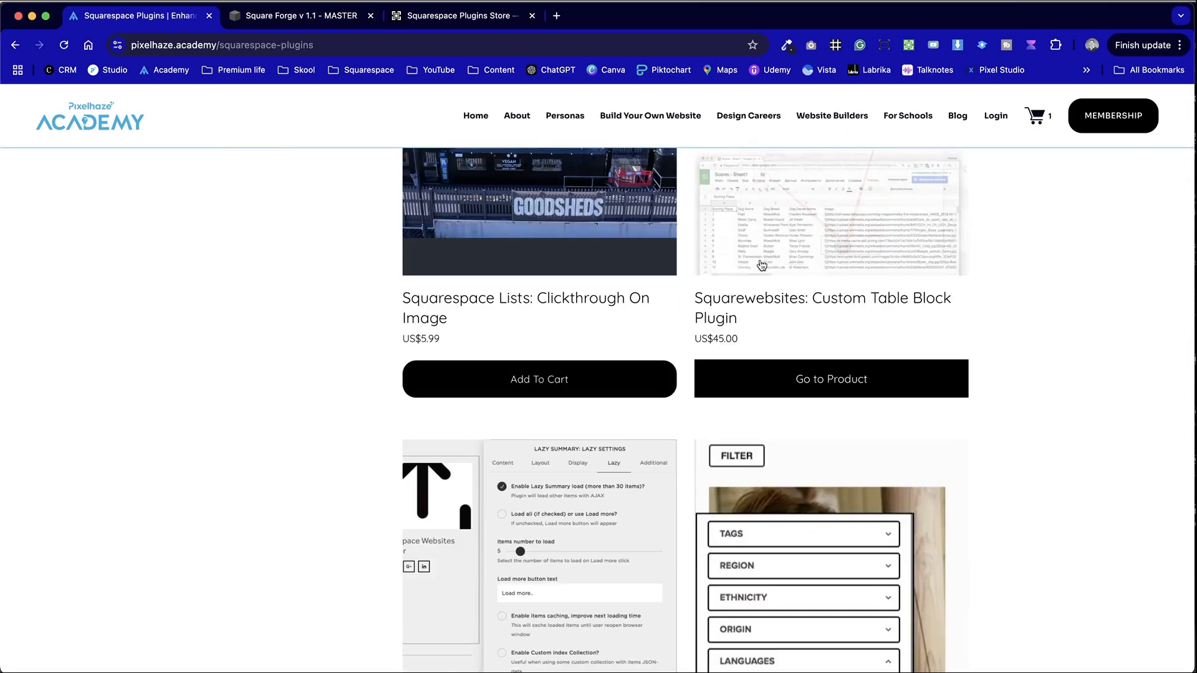
scroll(579, 397, up, 2)
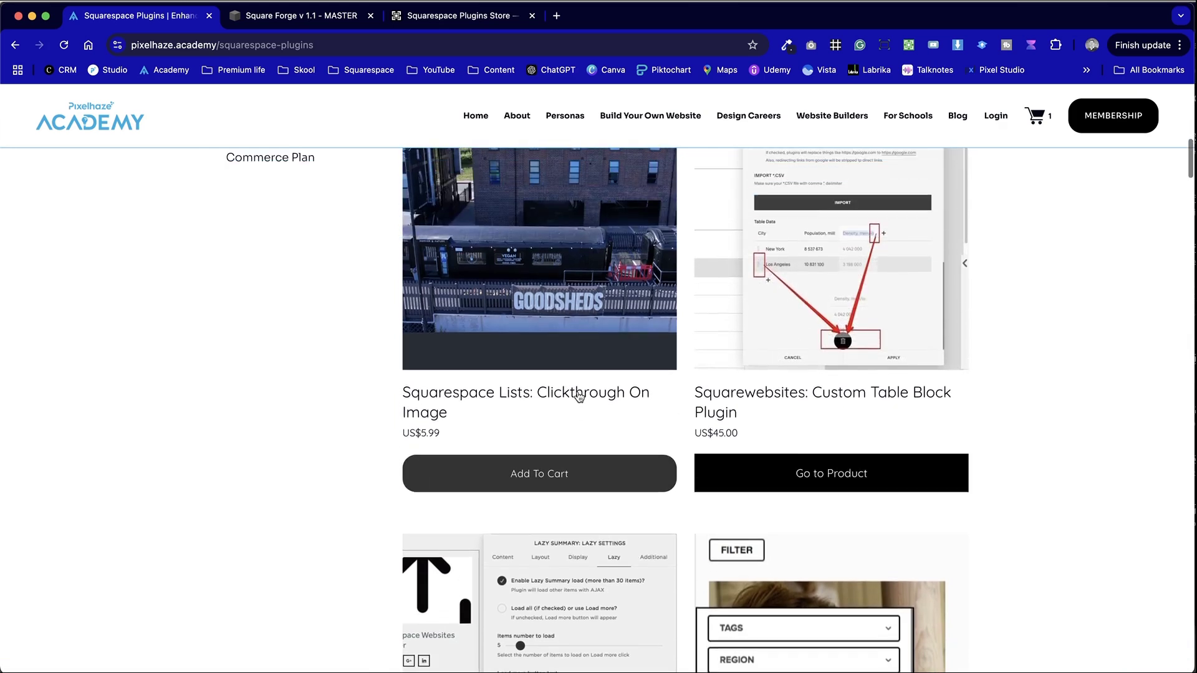
scroll(579, 397, up, 1)
click(535, 552)
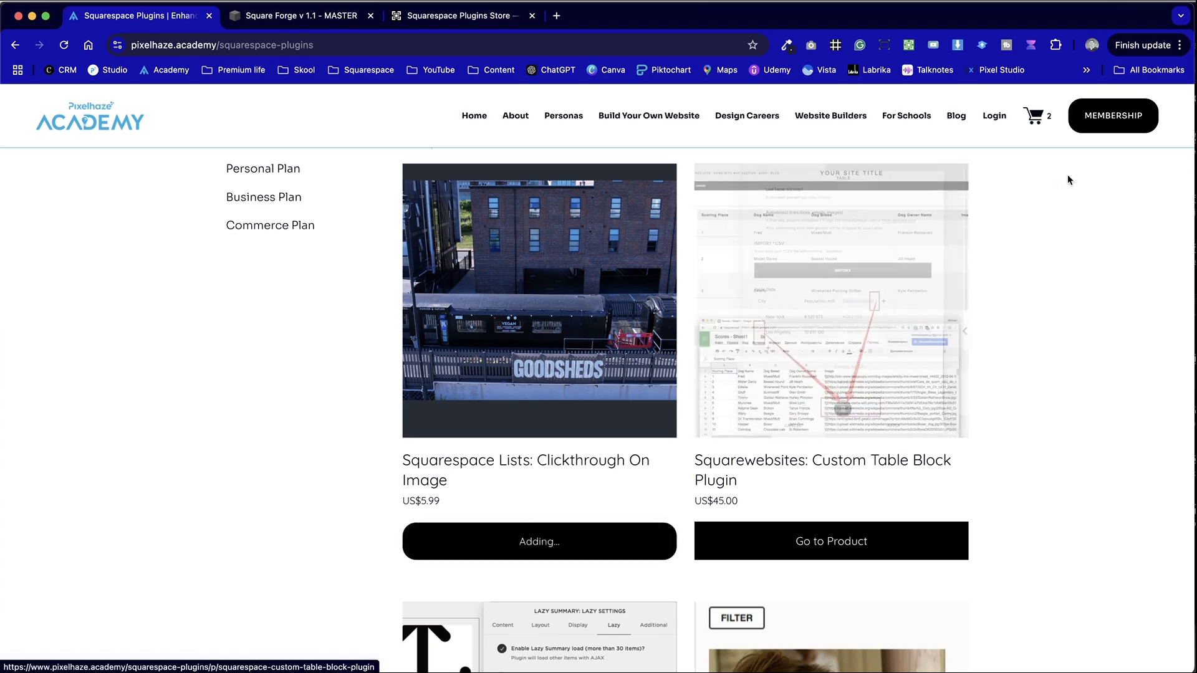
- Look through the PixelHaze Academy plugins listing and return to the start of the page
scroll(1048, 571, down, 15)
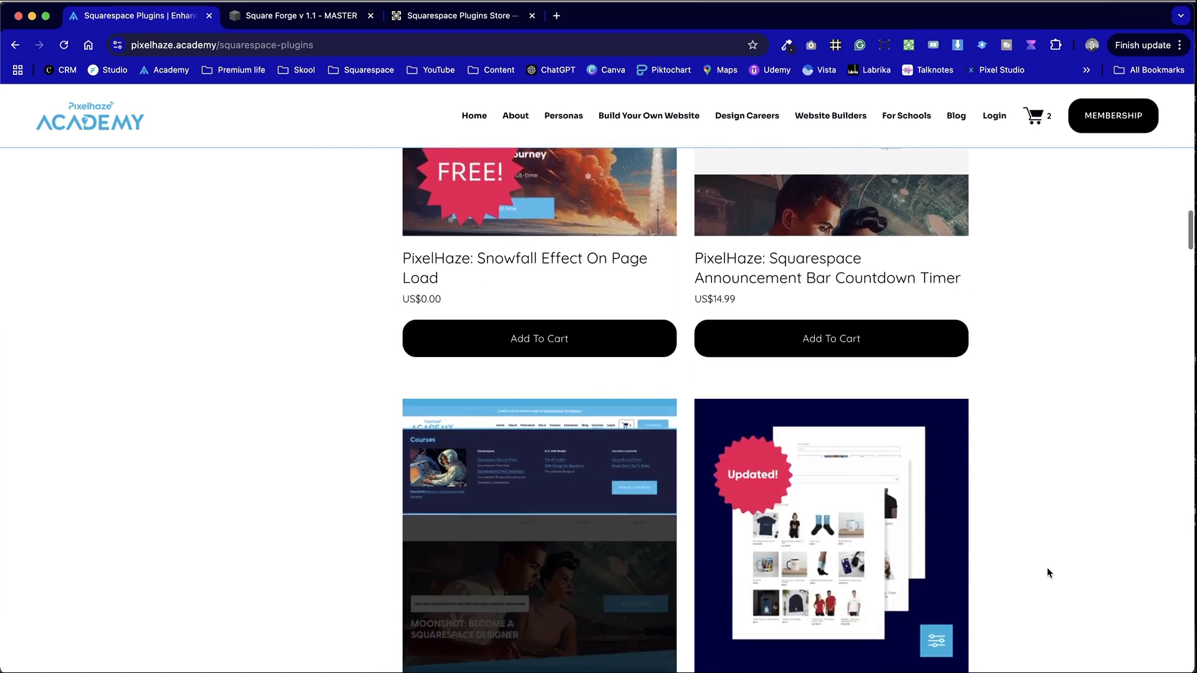
scroll(1069, 491, down, 6)
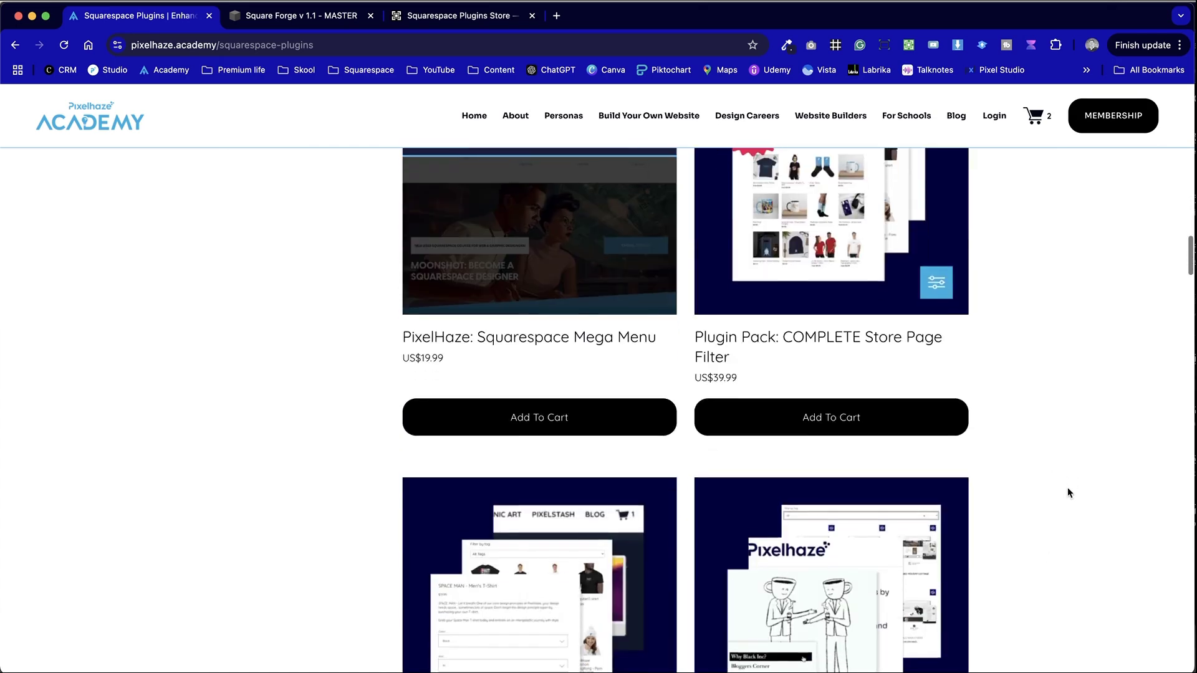
scroll(1069, 493, down, 12)
scroll(1069, 492, up, 10)
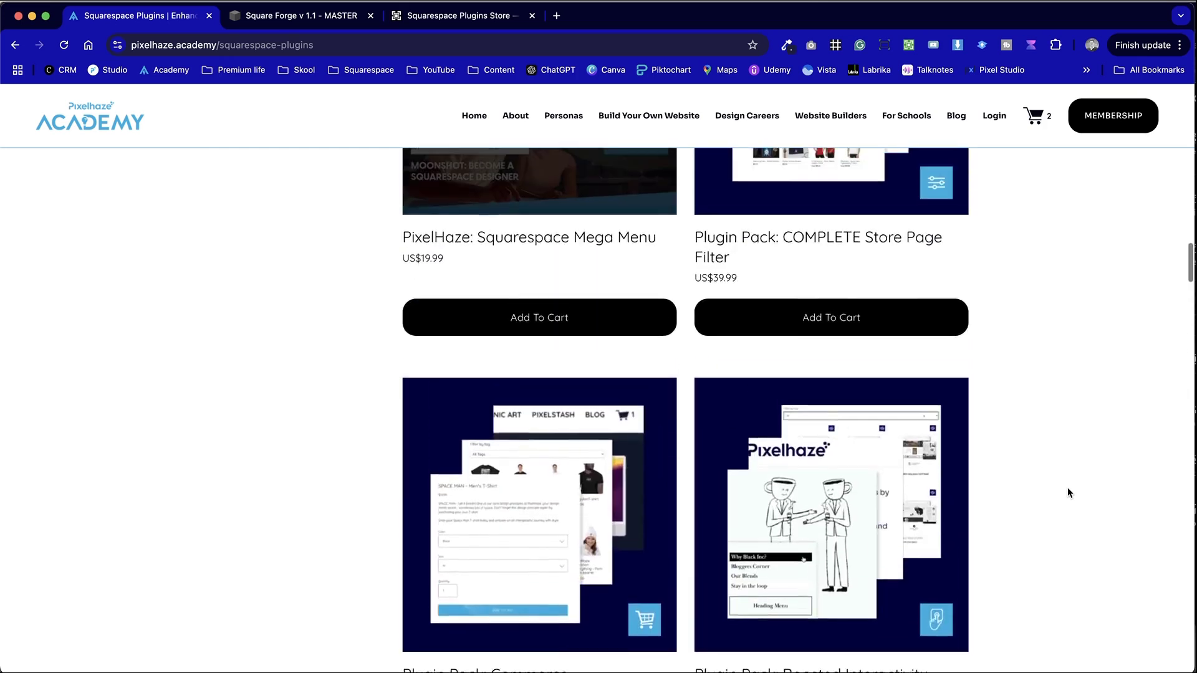
scroll(1068, 492, up, 15)
scroll(1067, 488, up, 3)
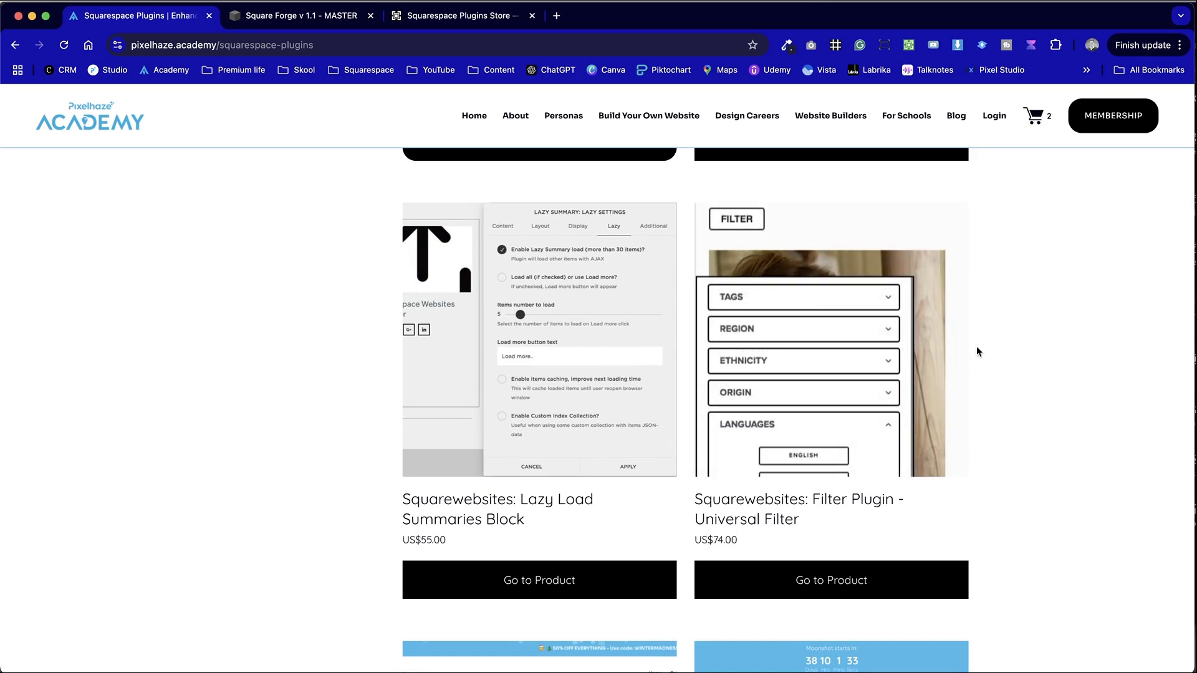
scroll(630, 455, up, 5)
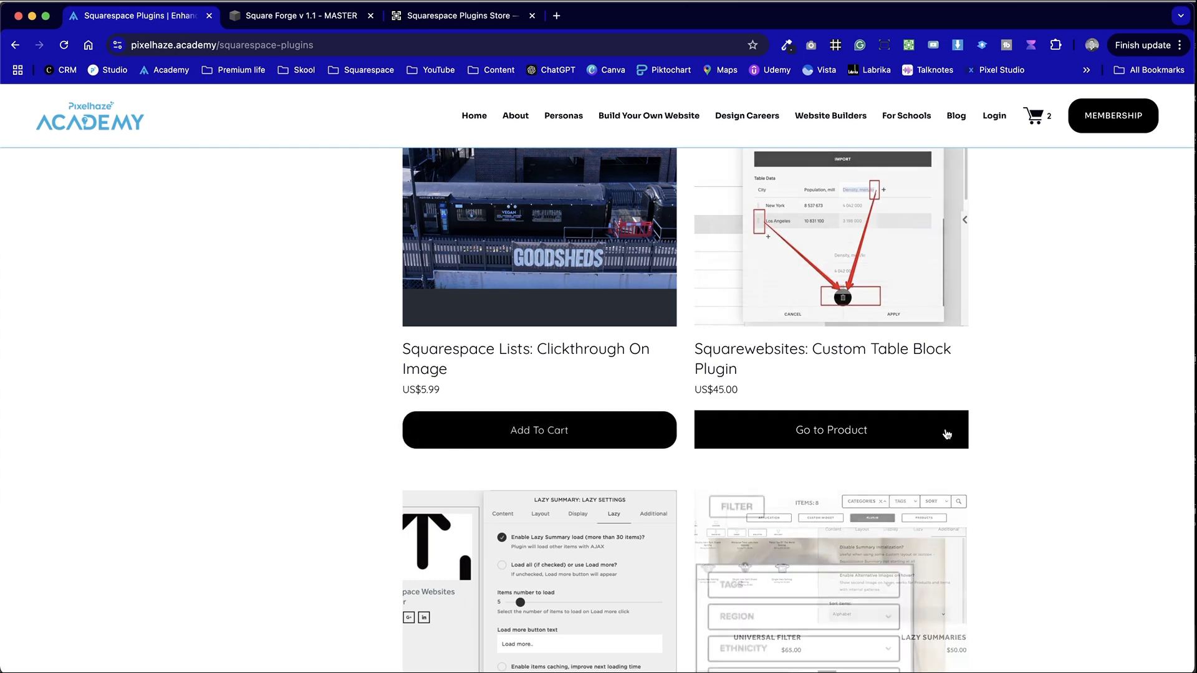
scroll(805, 564, down, 5)
scroll(810, 561, up, 15)
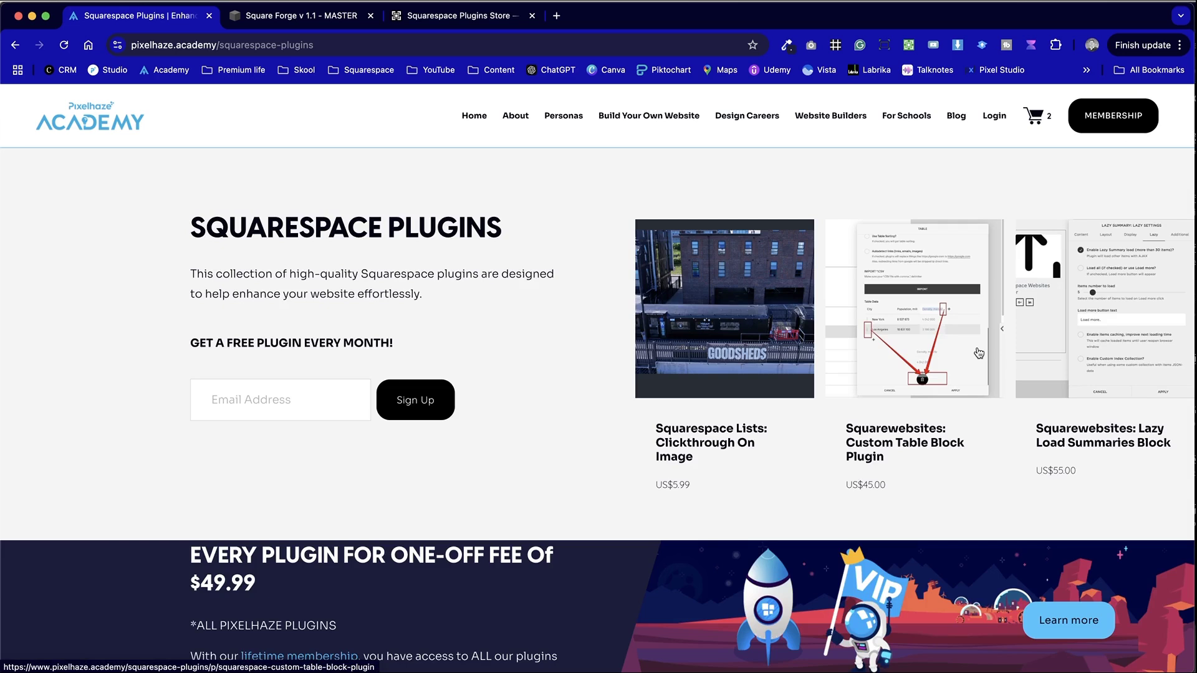
- Compare PixelHaze Academy's full cart page with the Squarewebsites store's slide-out cart drawer, and close the drawer
click(1039, 116)
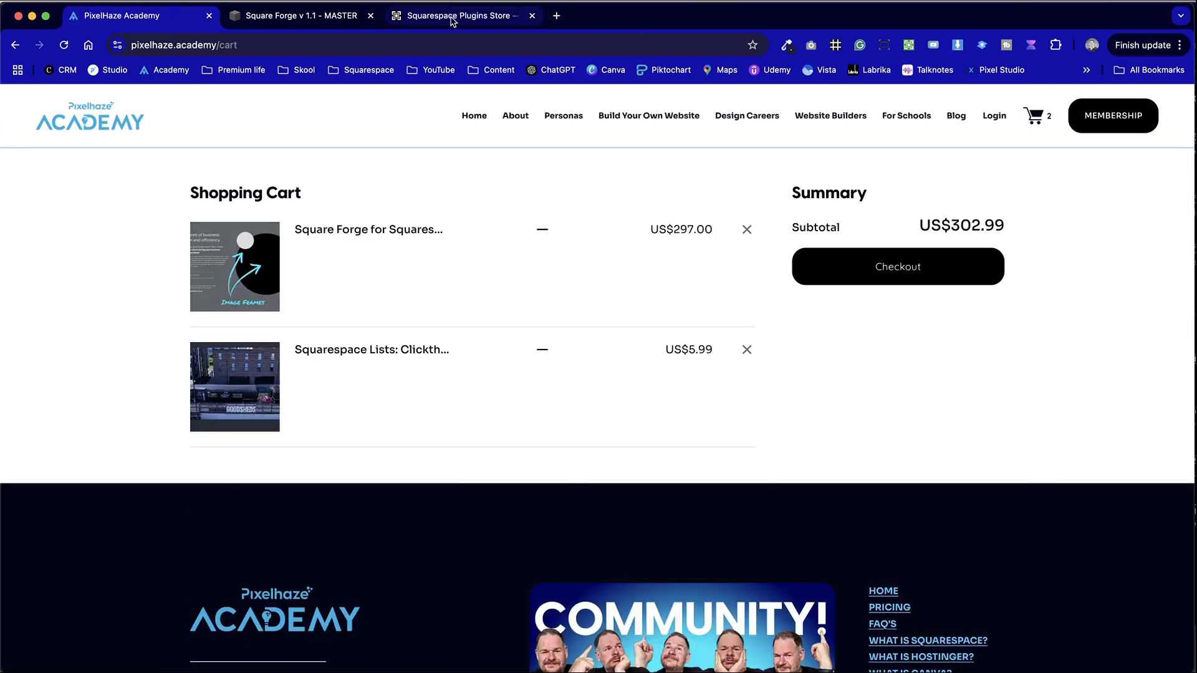
click(456, 15)
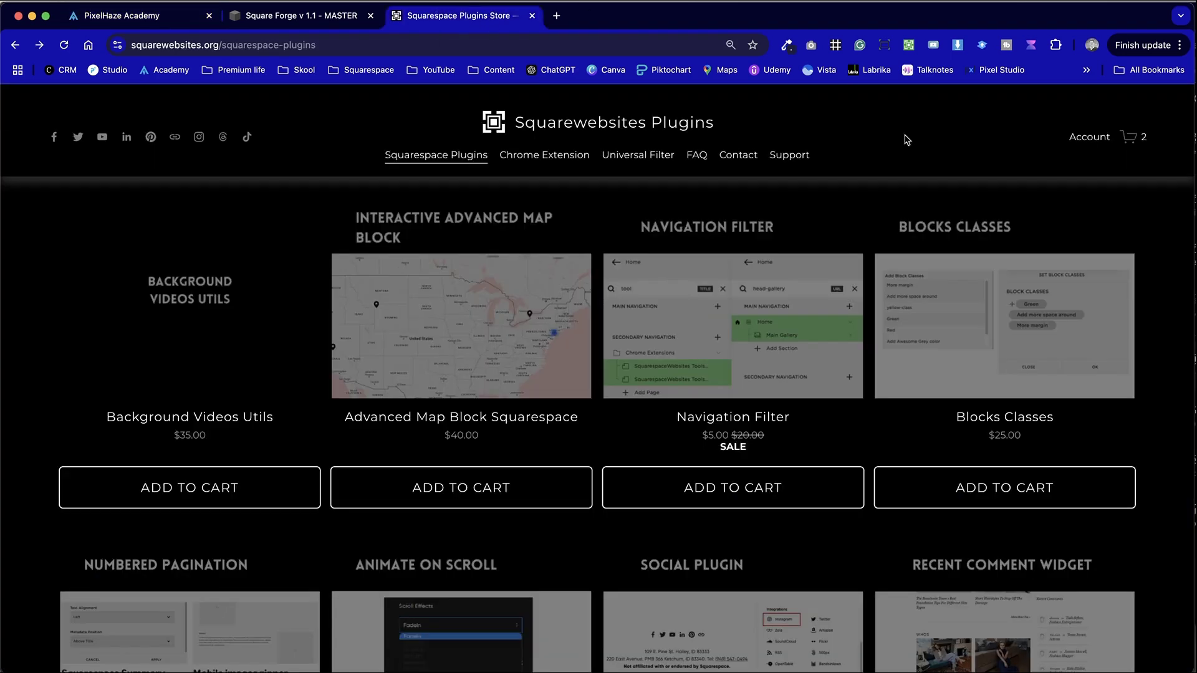
click(1130, 137)
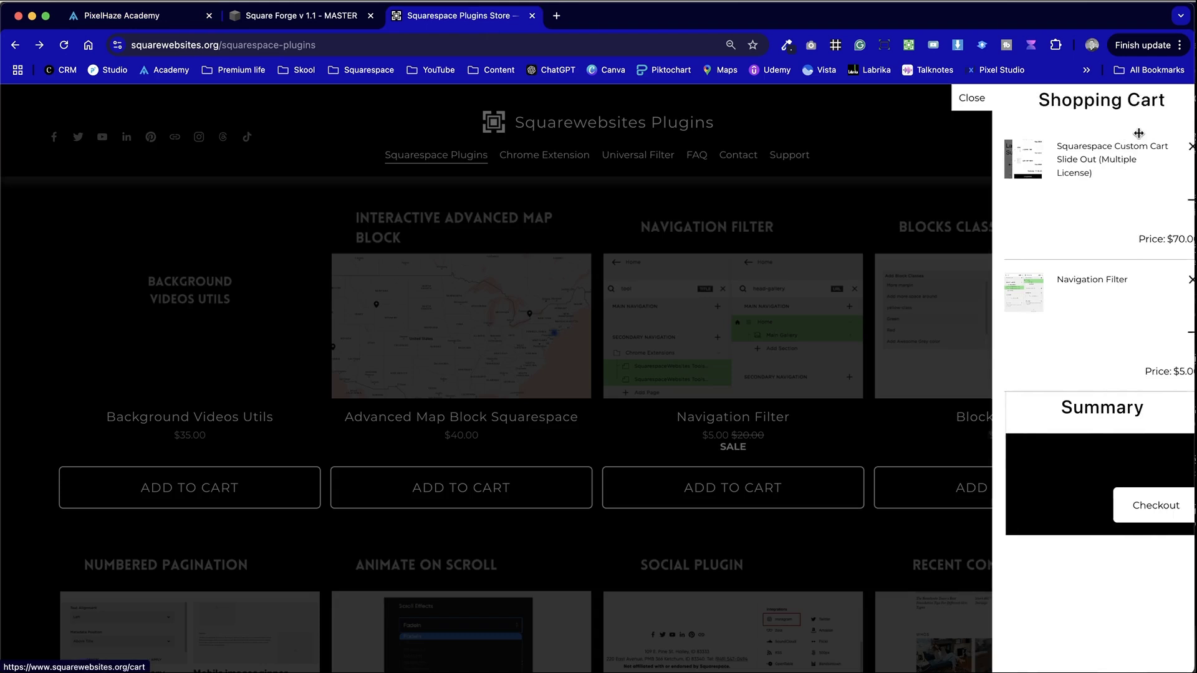
click(952, 100)
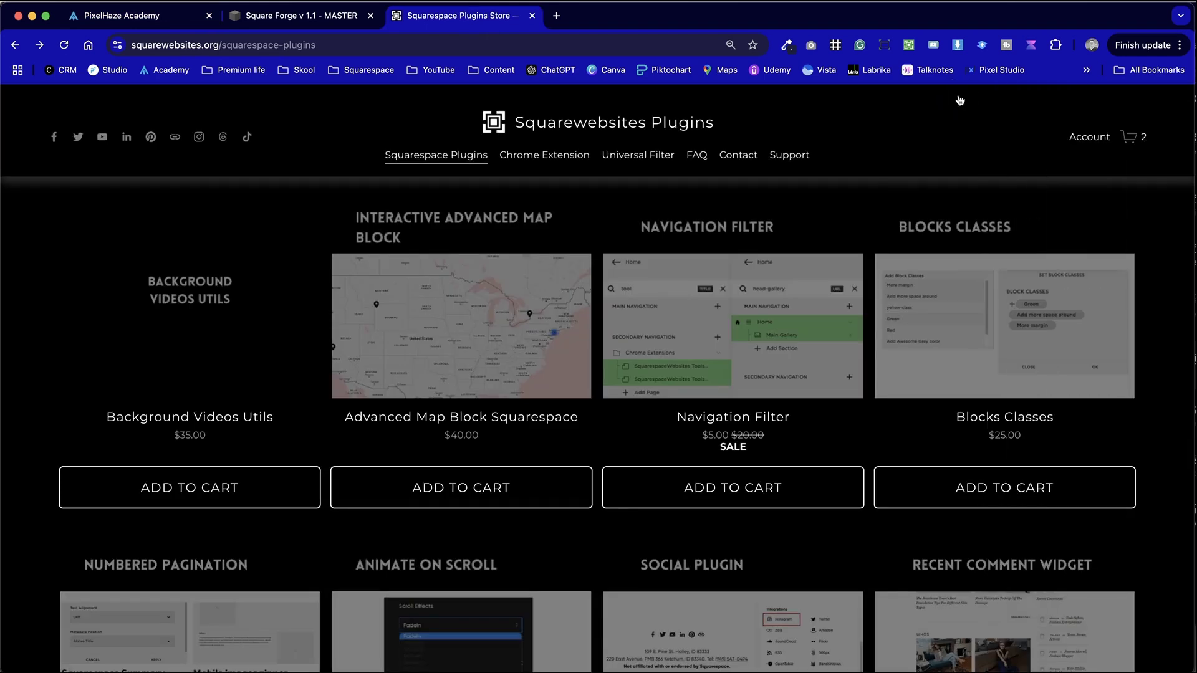